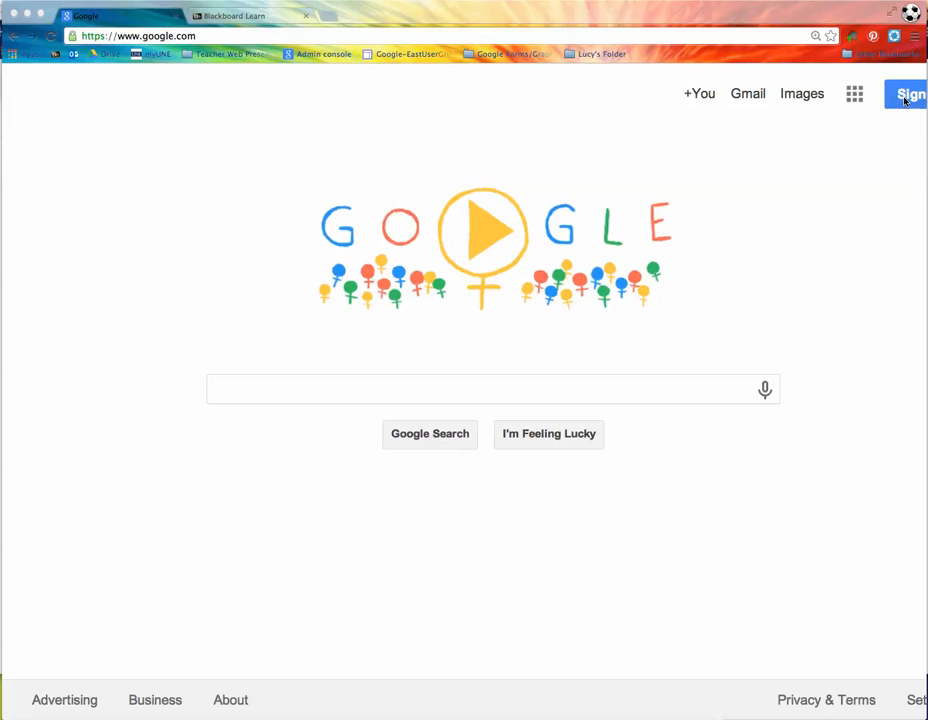
Step: Focus the browser and go to google.com
click(906, 98)
click(906, 97)
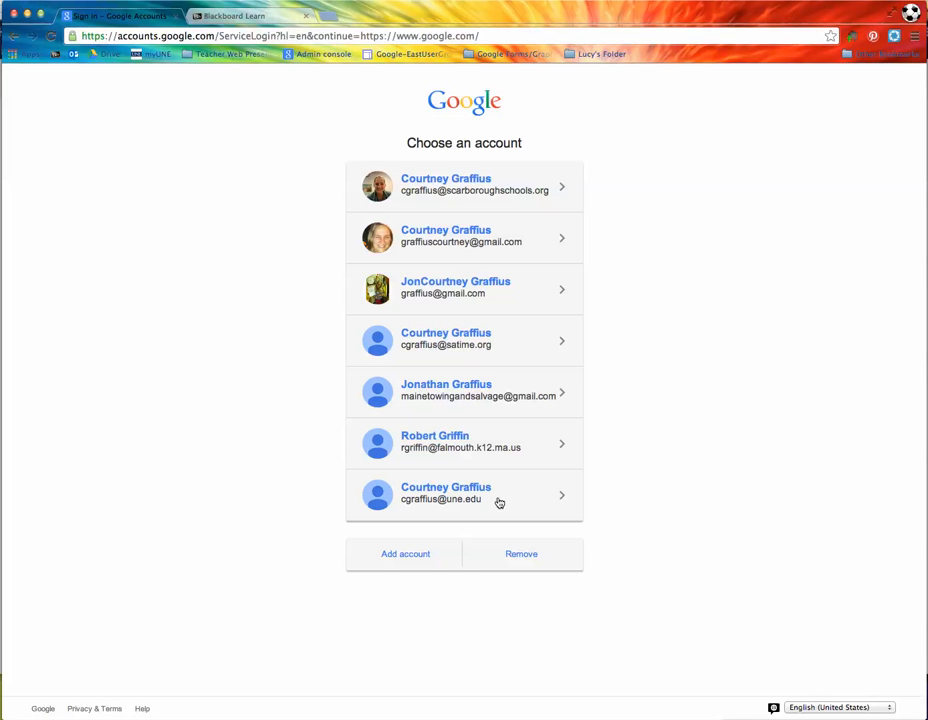
click(165, 35)
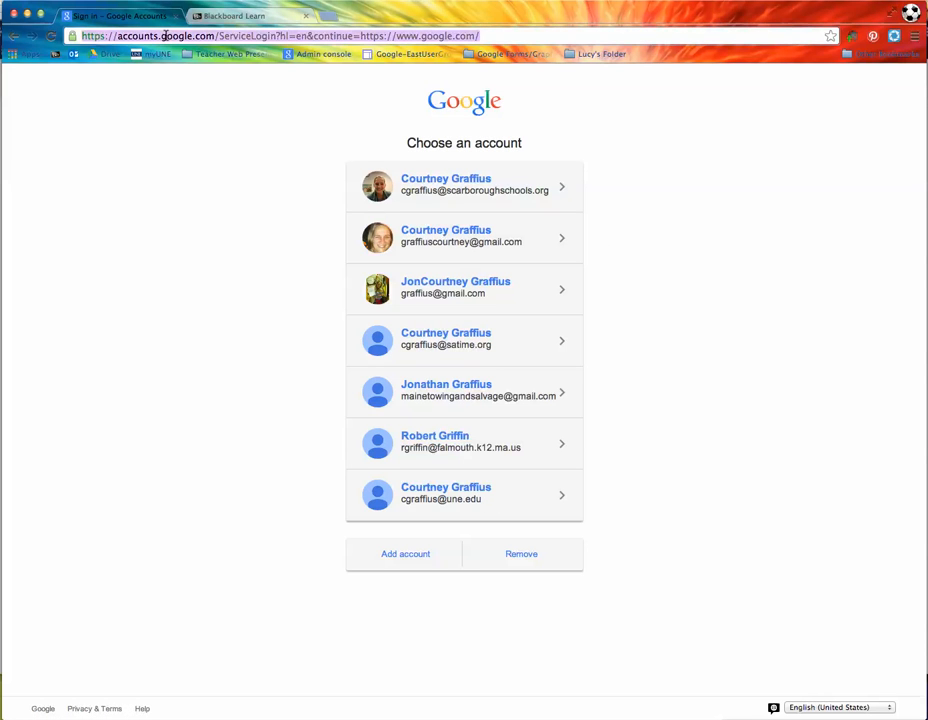
text(google.c)
key(Return)
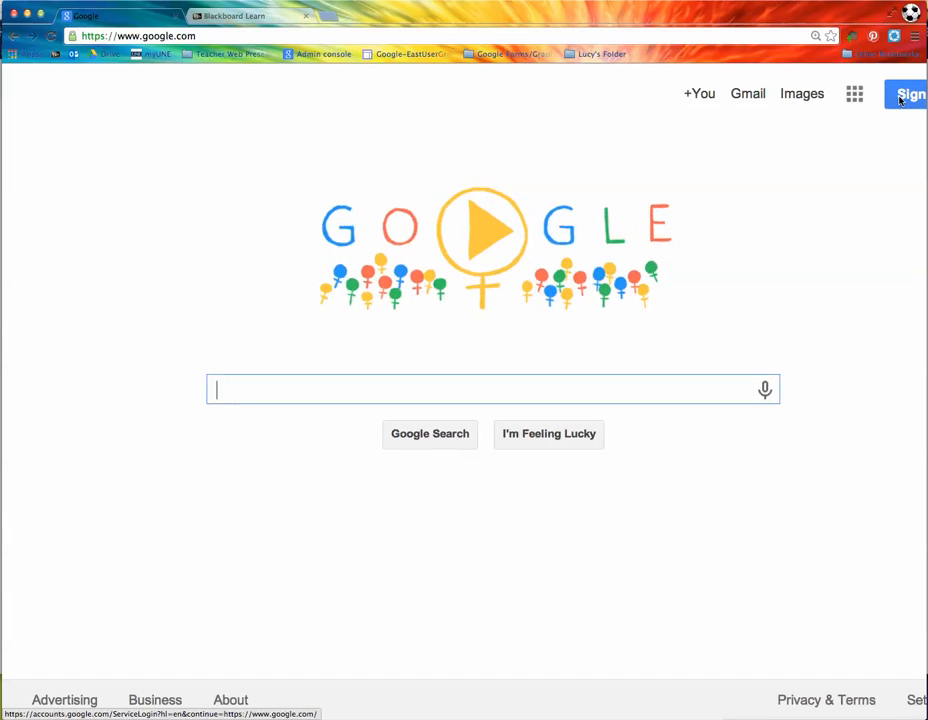
Step: Sign in with the saved university une.edu account
click(900, 97)
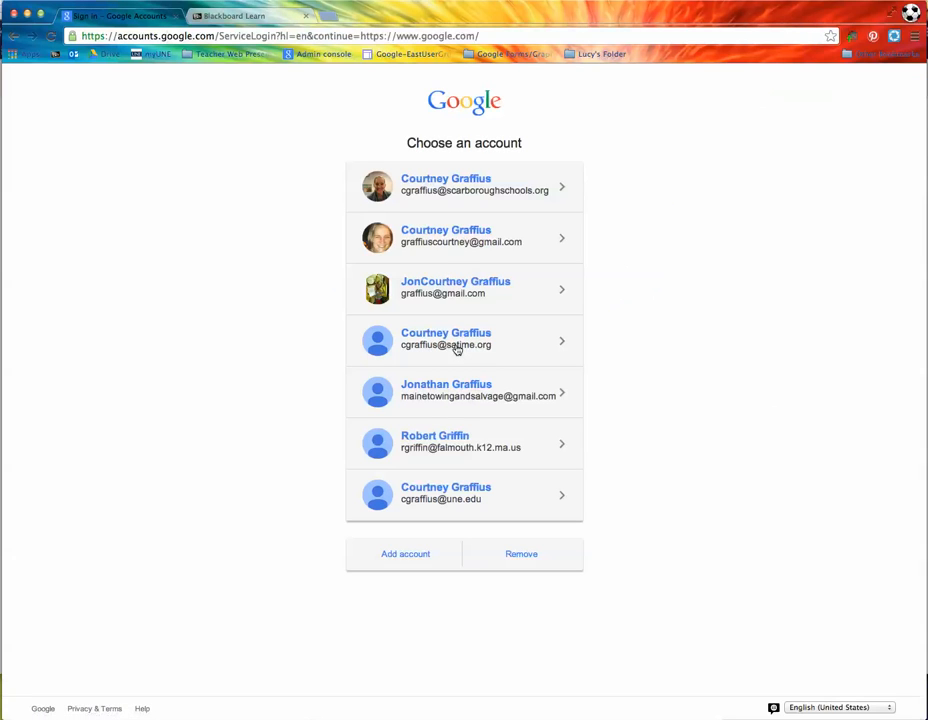
click(438, 496)
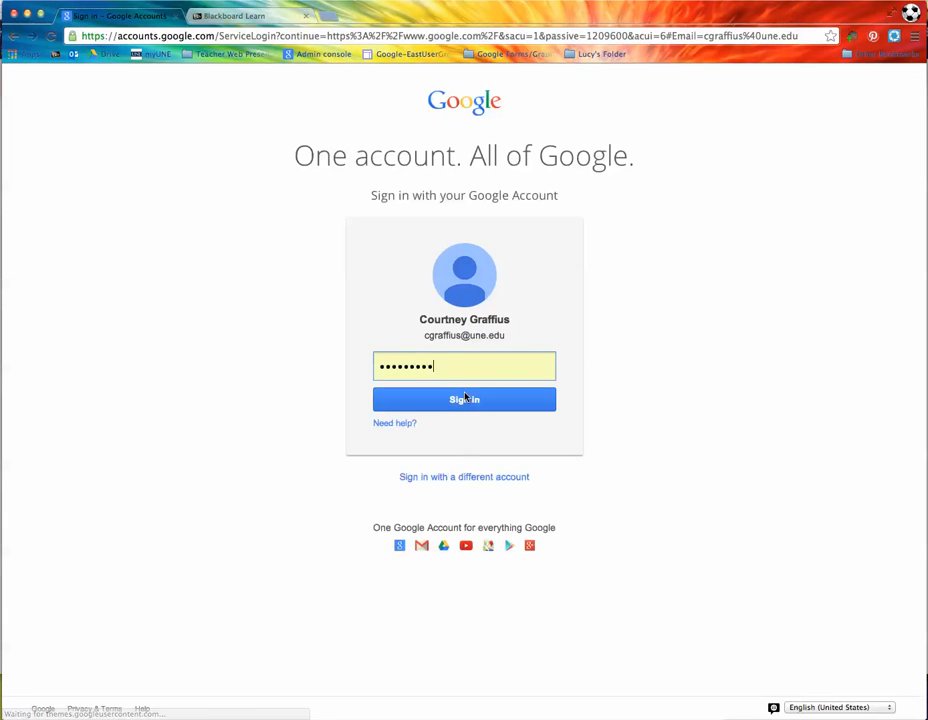
click(465, 402)
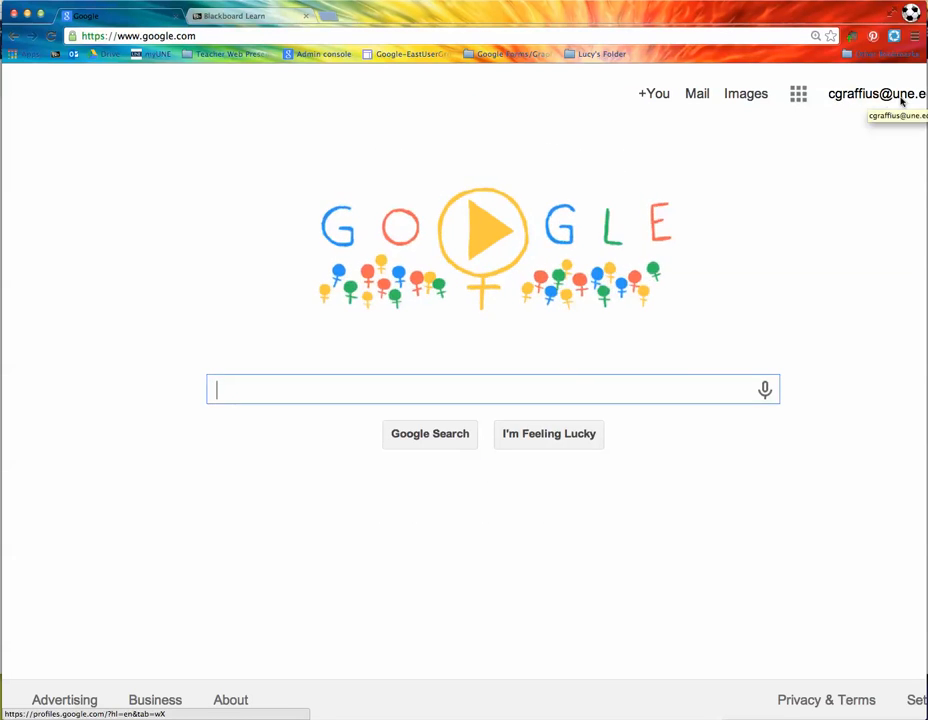
Step: Open Google Drive from the apps grid and show My Drive
click(799, 95)
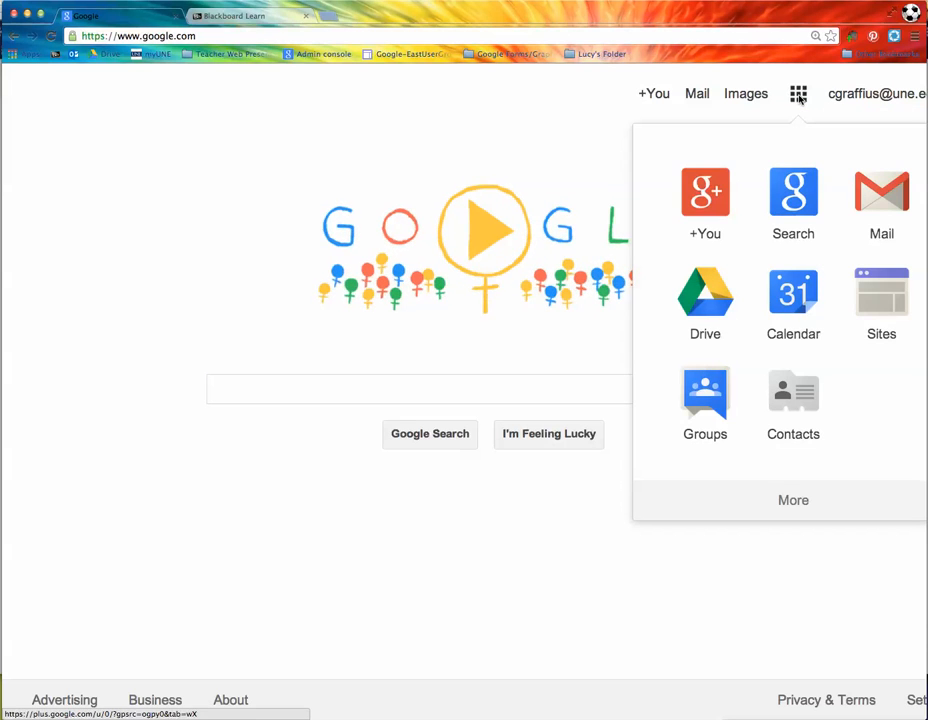
click(726, 307)
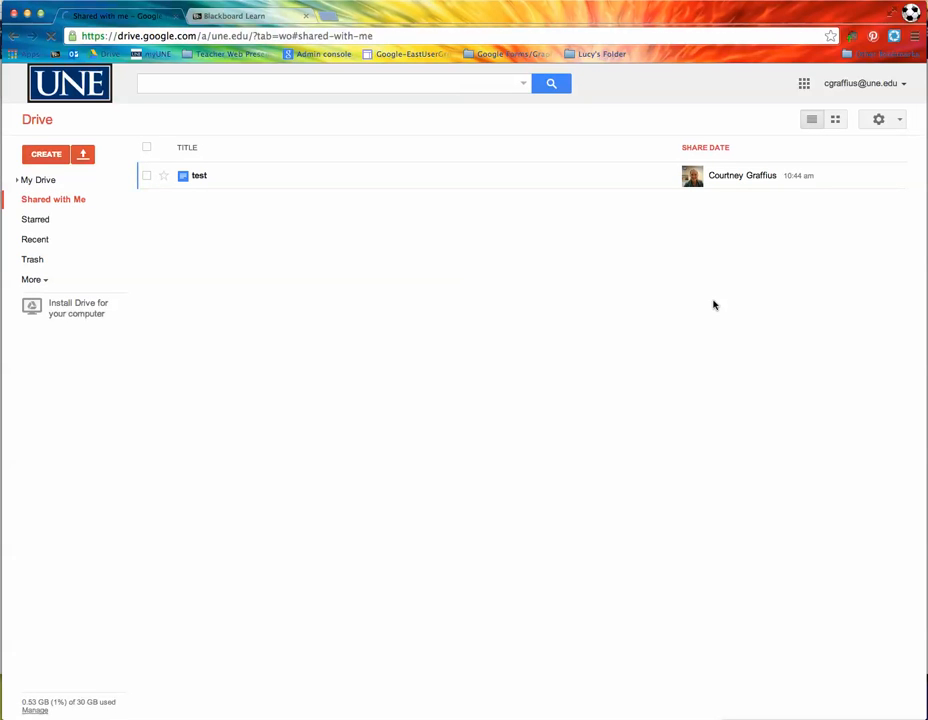
click(41, 184)
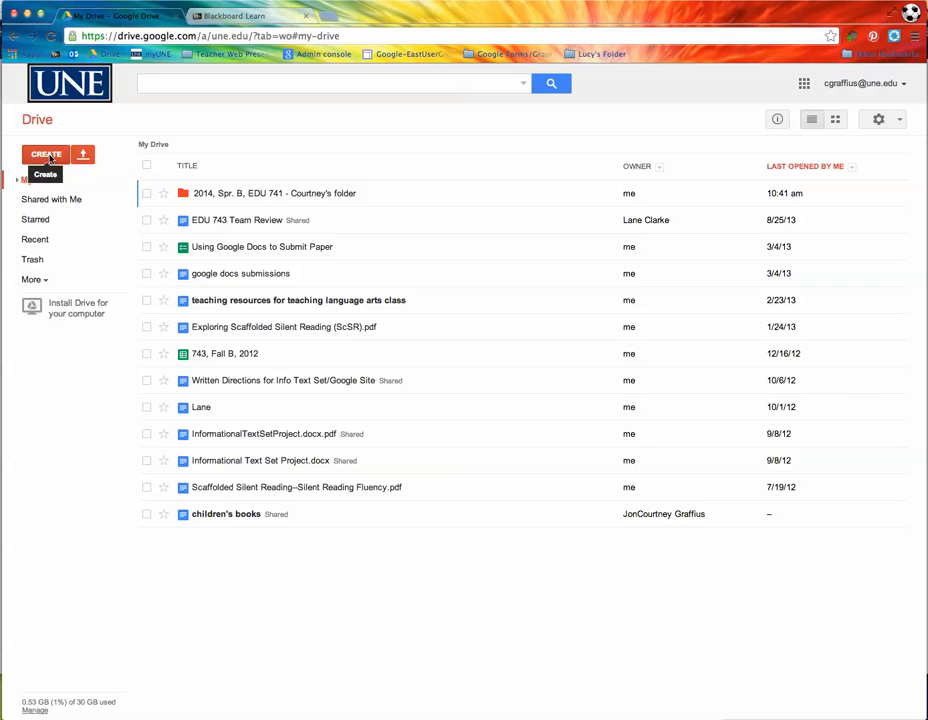
Step: Glance at the CREATE list and Shared with Me, then return to My Drive
click(47, 155)
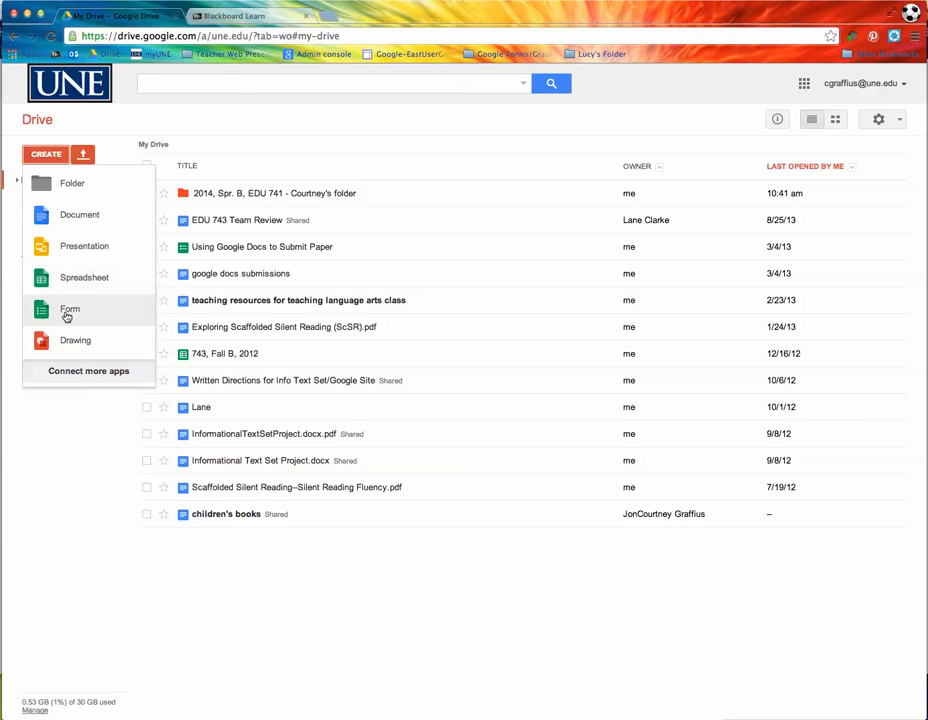
click(207, 126)
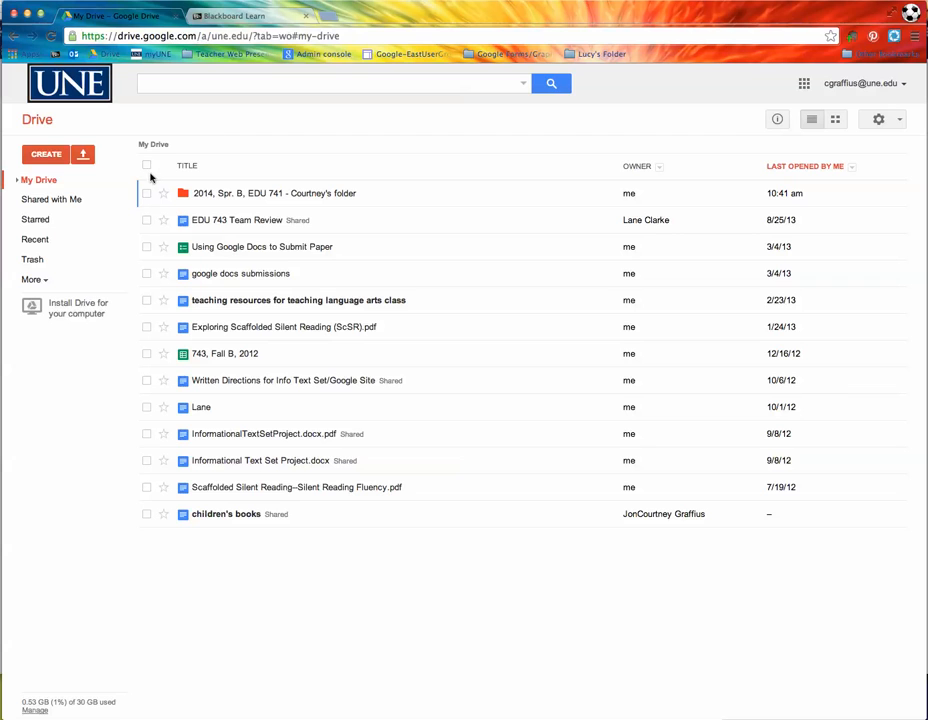
click(40, 202)
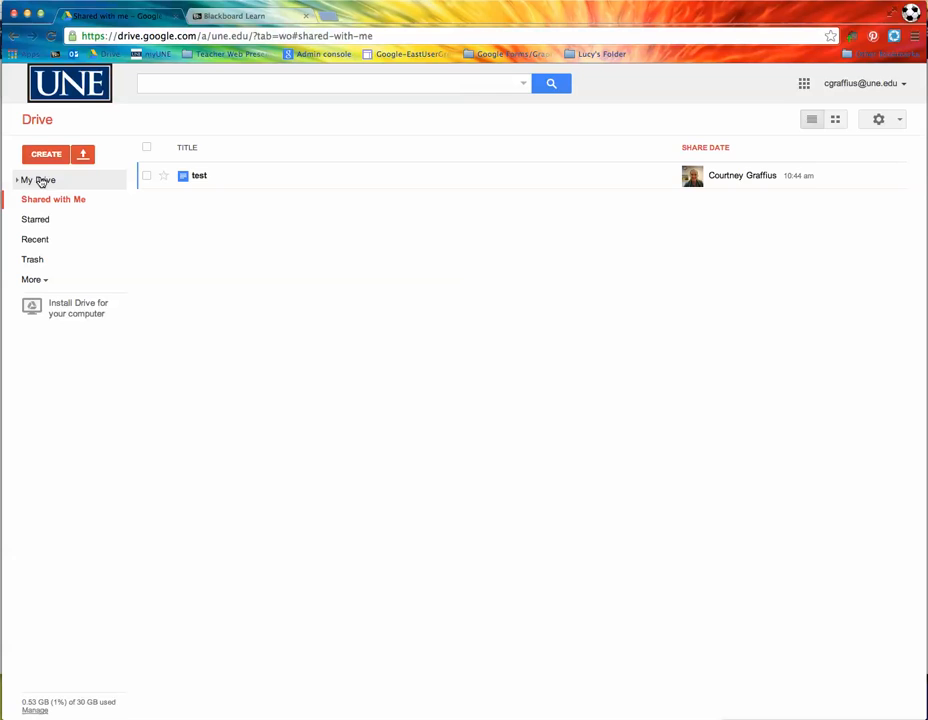
click(40, 181)
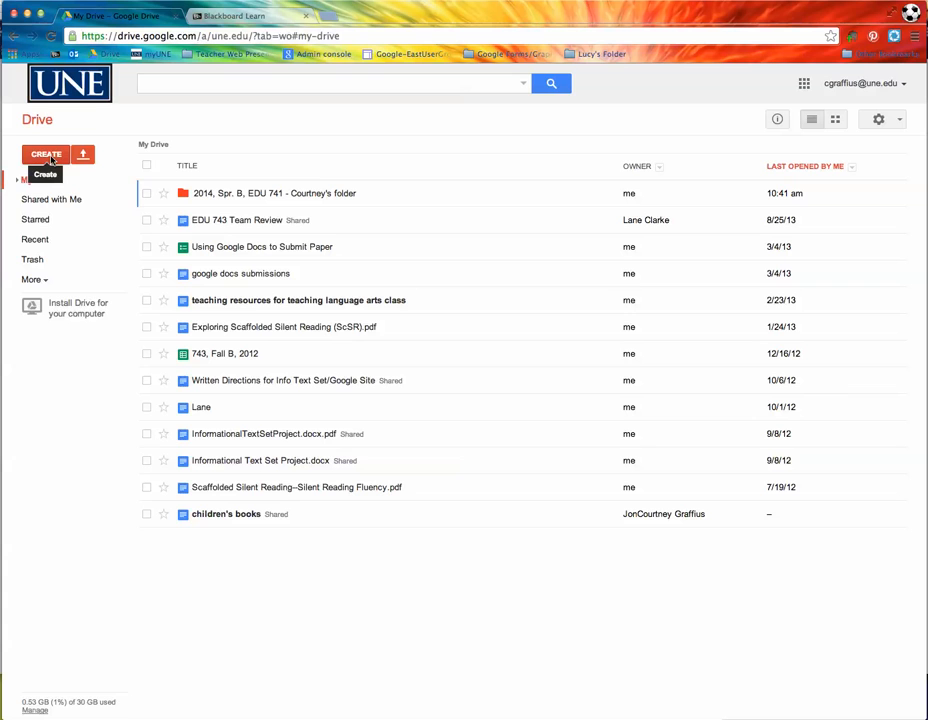
Step: Create a My Drive folder named 'Work in Progress, EDU 741, Assignments'
click(51, 157)
click(58, 181)
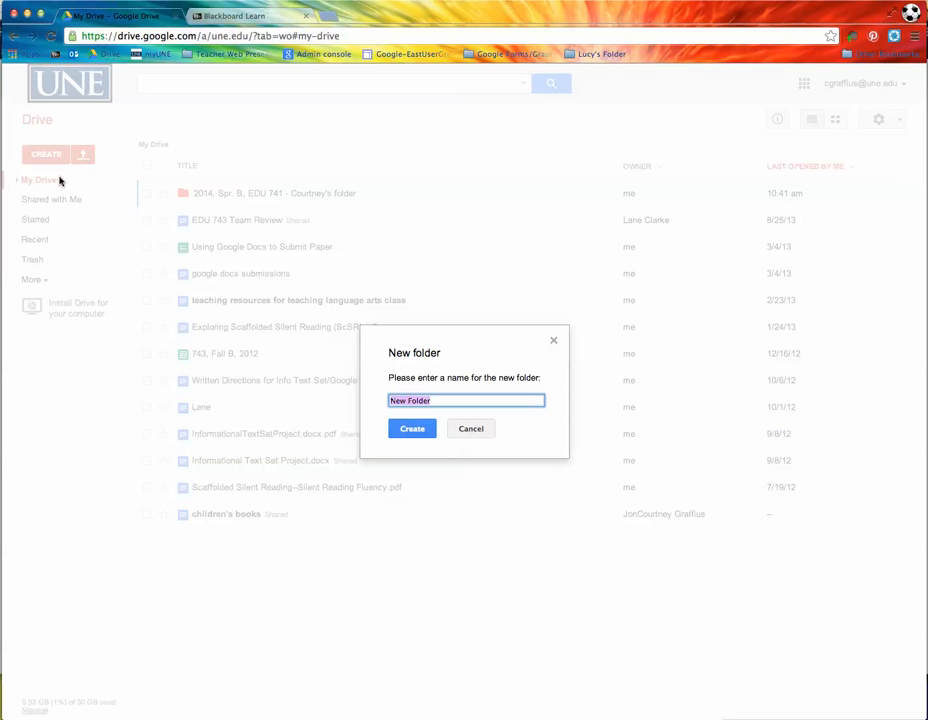
text(Work in PRogr)
key(BackSpace)
key(BackSpace)
key(BackSpace)
key(BackSpace)
text(rogress , EDU 741, Assi)
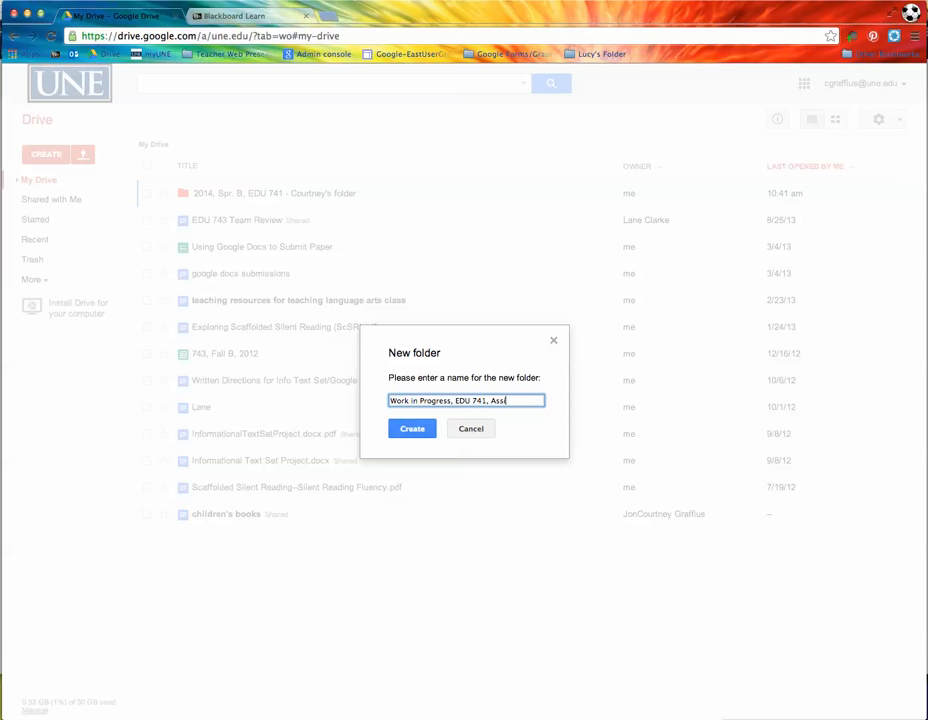
text(gnments)
key(Return)
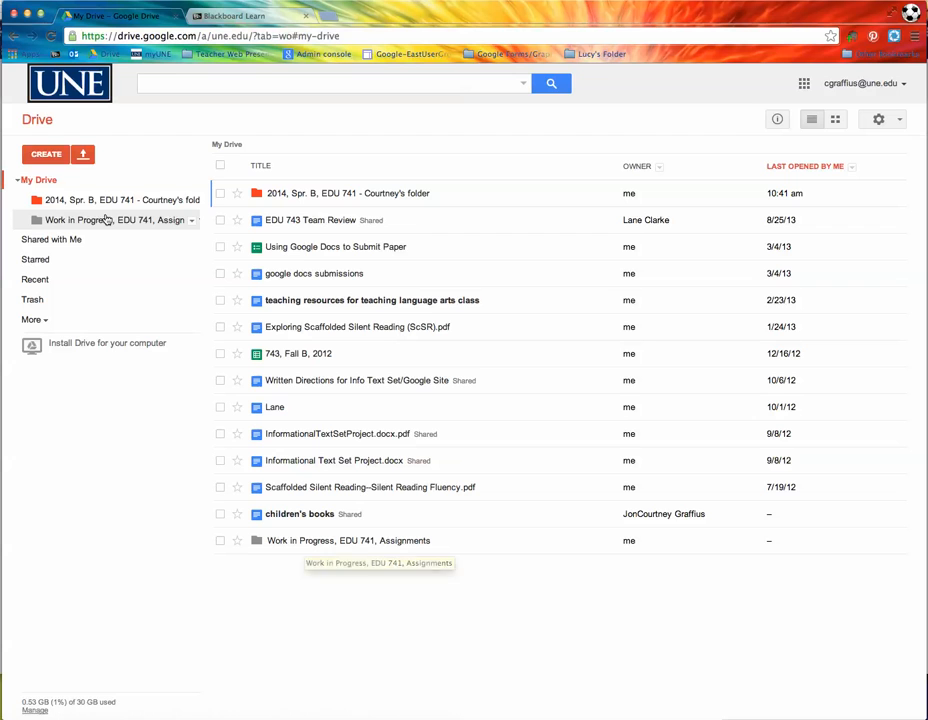
Step: Create a folder named with the student's surname and initial plus '741, Submitted Work'
click(17, 182)
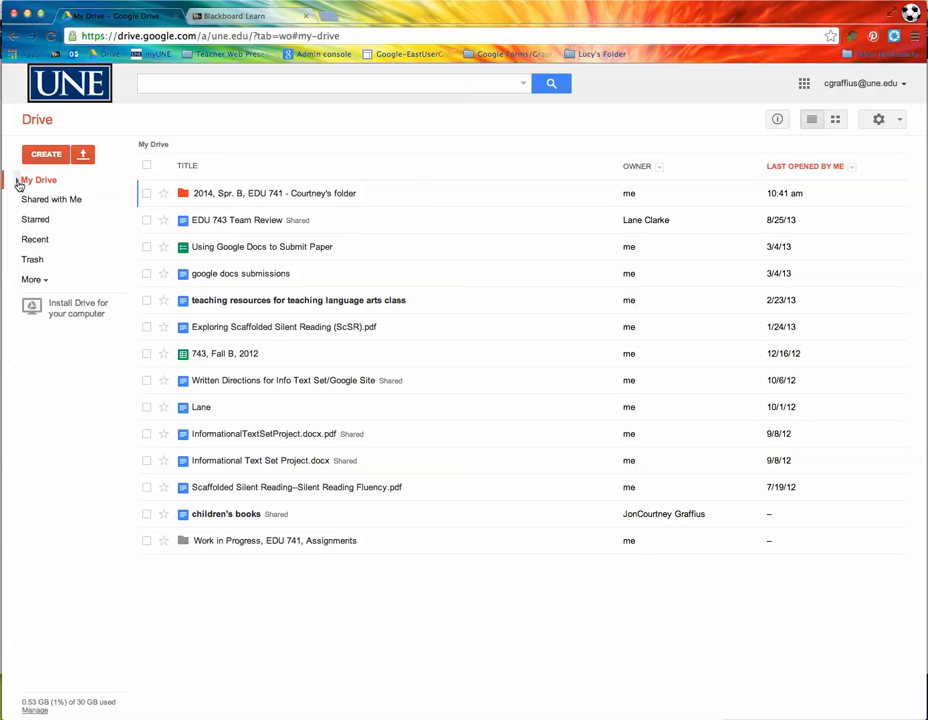
click(17, 184)
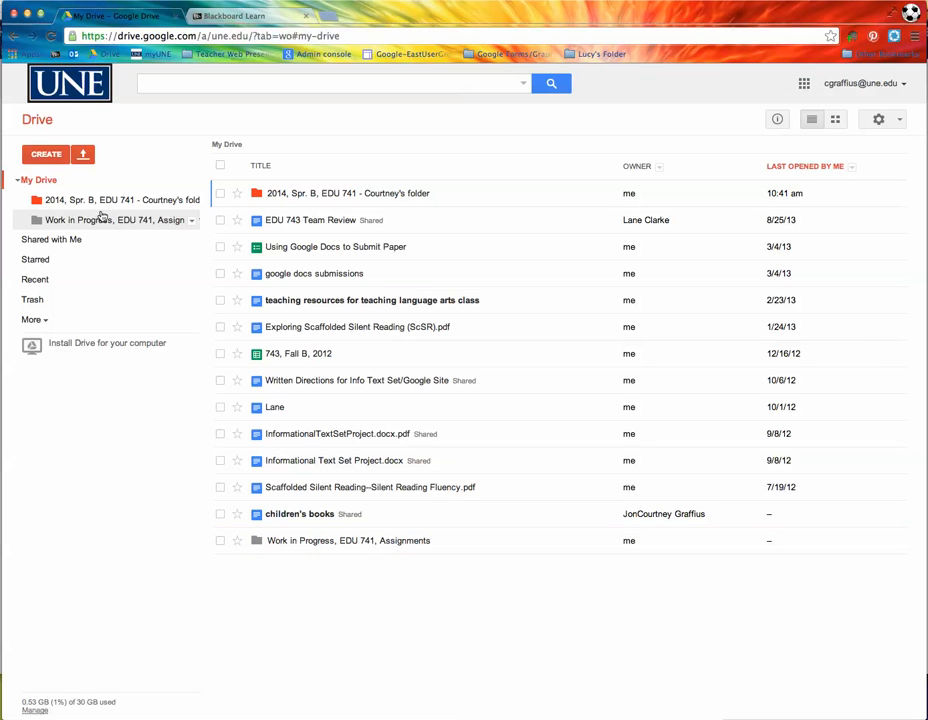
click(46, 154)
click(66, 190)
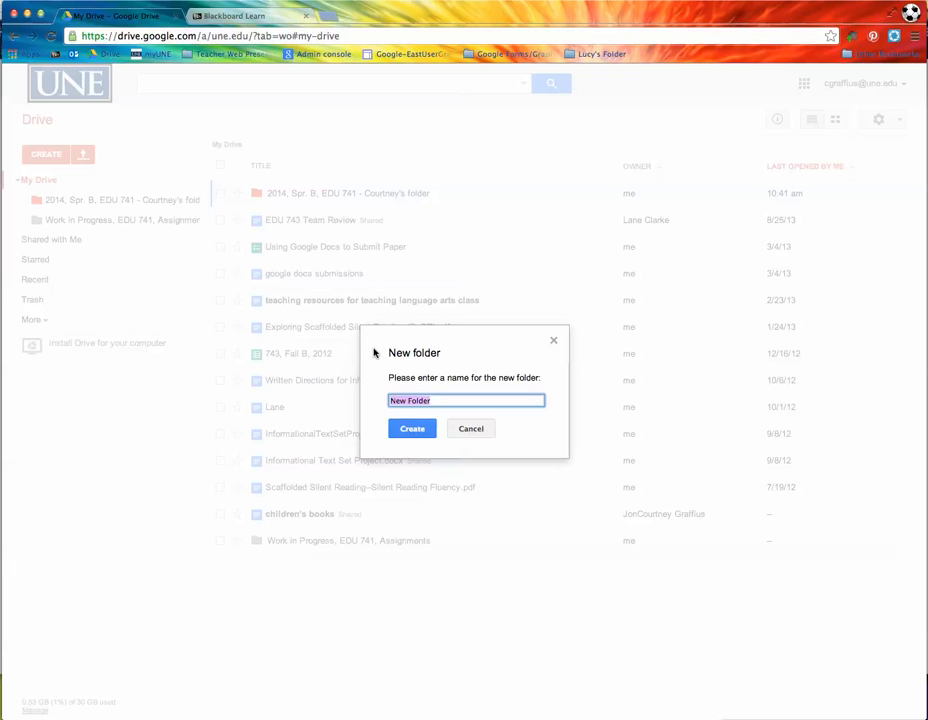
text(Graffius, C., 741, Submitted Work)
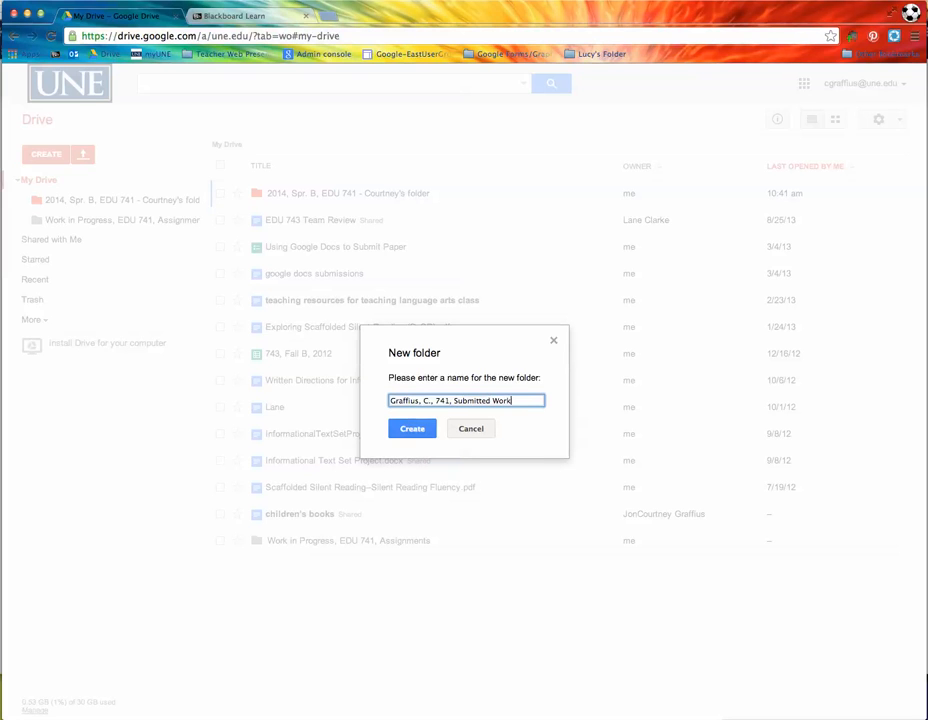
click(424, 430)
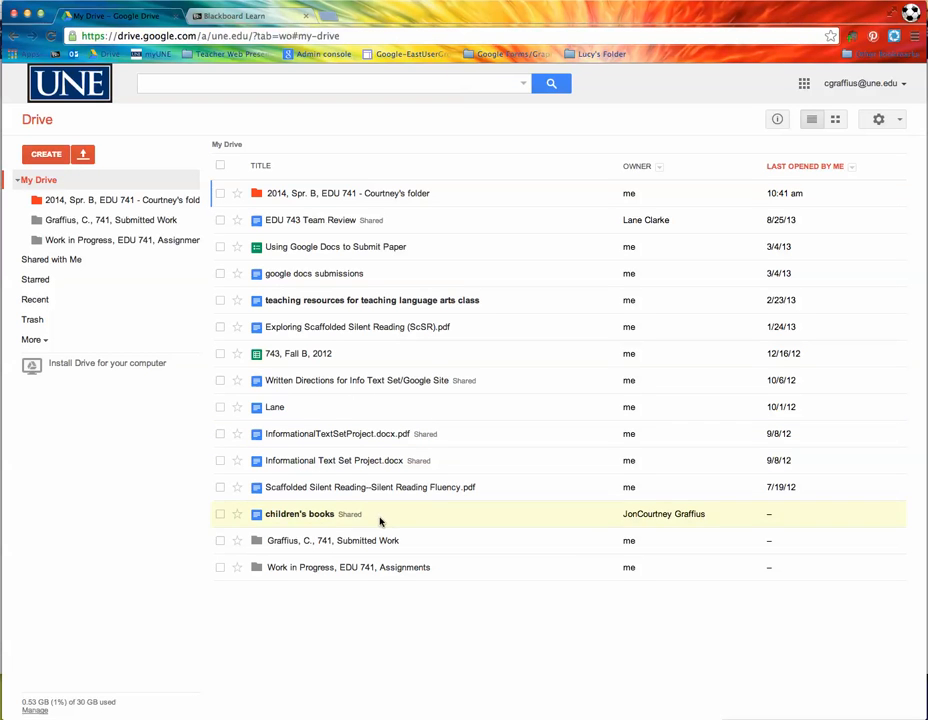
Step: Select the Submitted Work folder and open its sharing settings
click(364, 545)
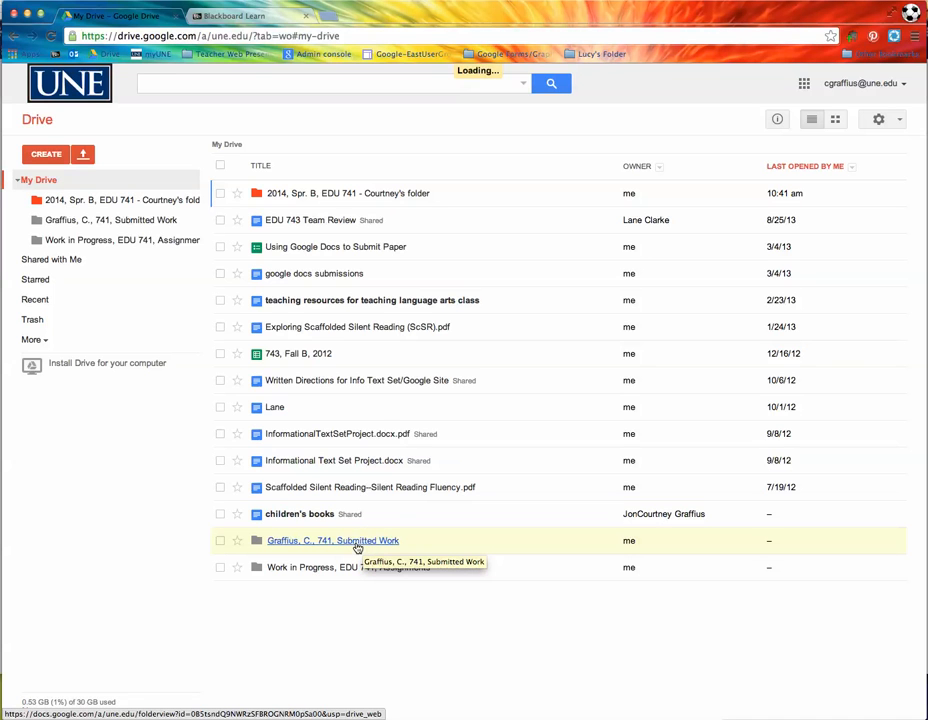
click(221, 541)
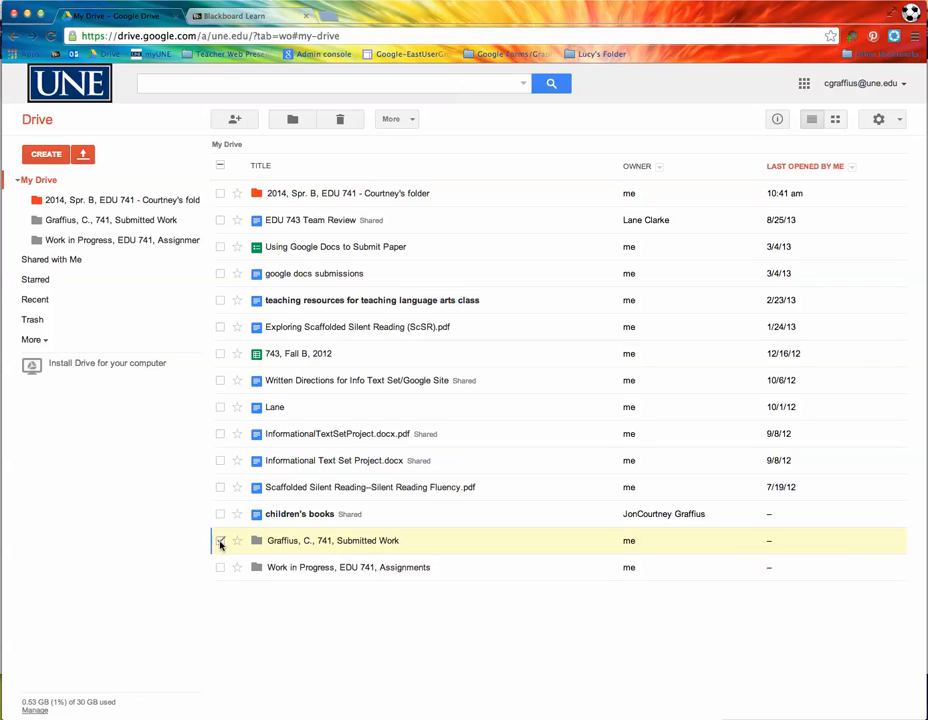
click(238, 121)
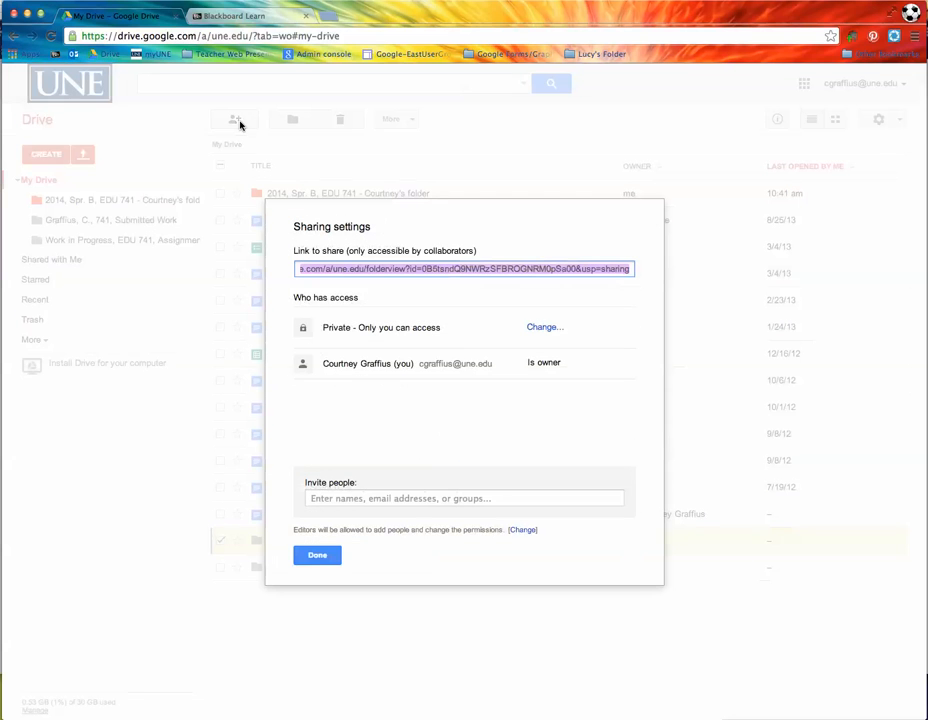
Step: Invite the student's other address as editor with email notification turned off
click(366, 499)
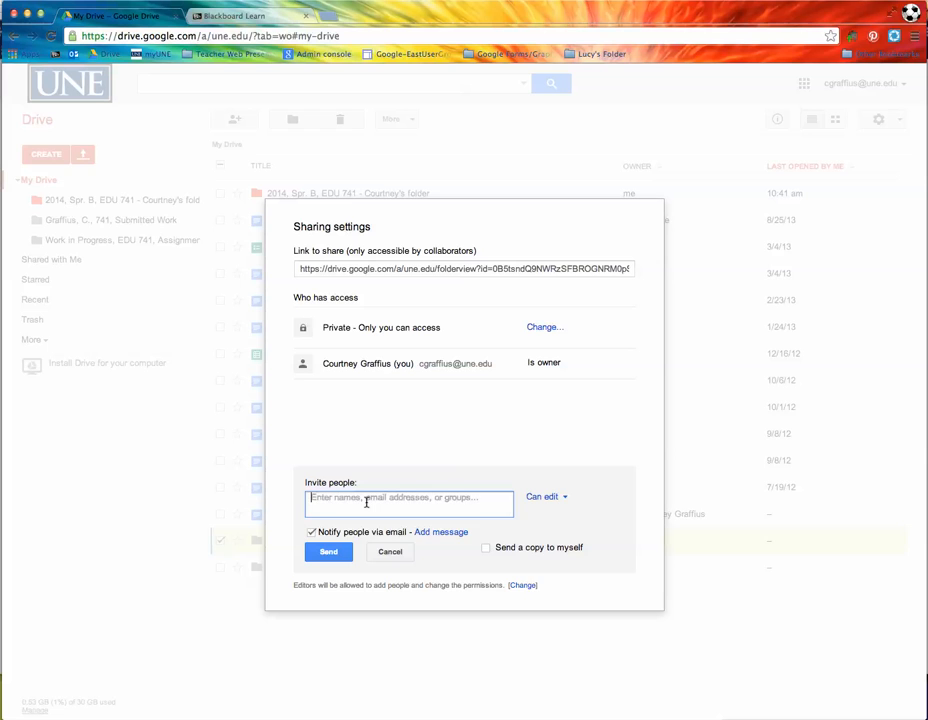
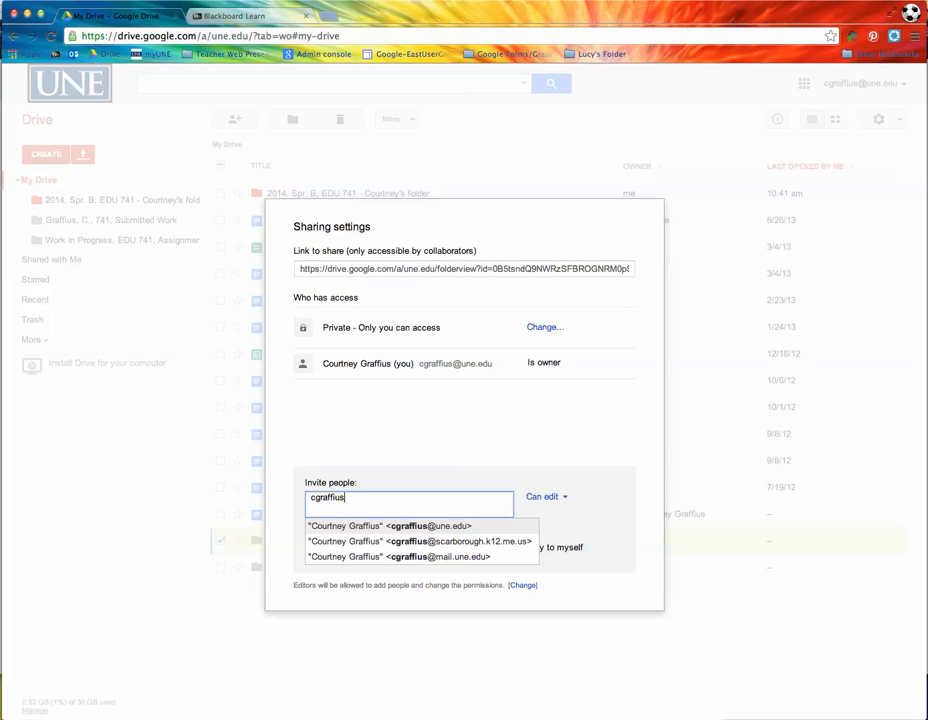
click(411, 545)
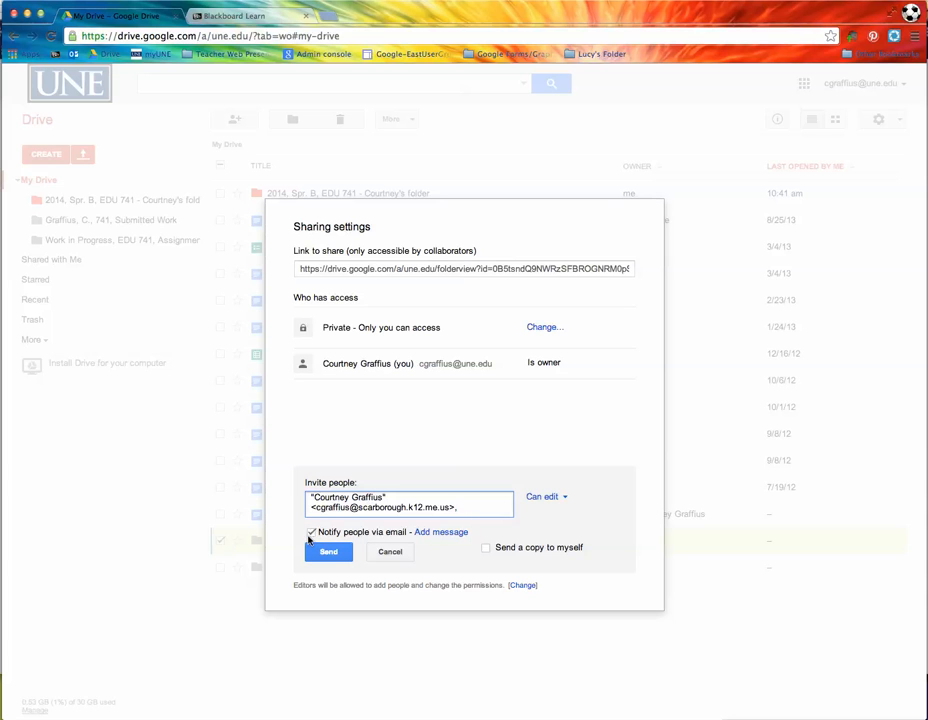
click(310, 534)
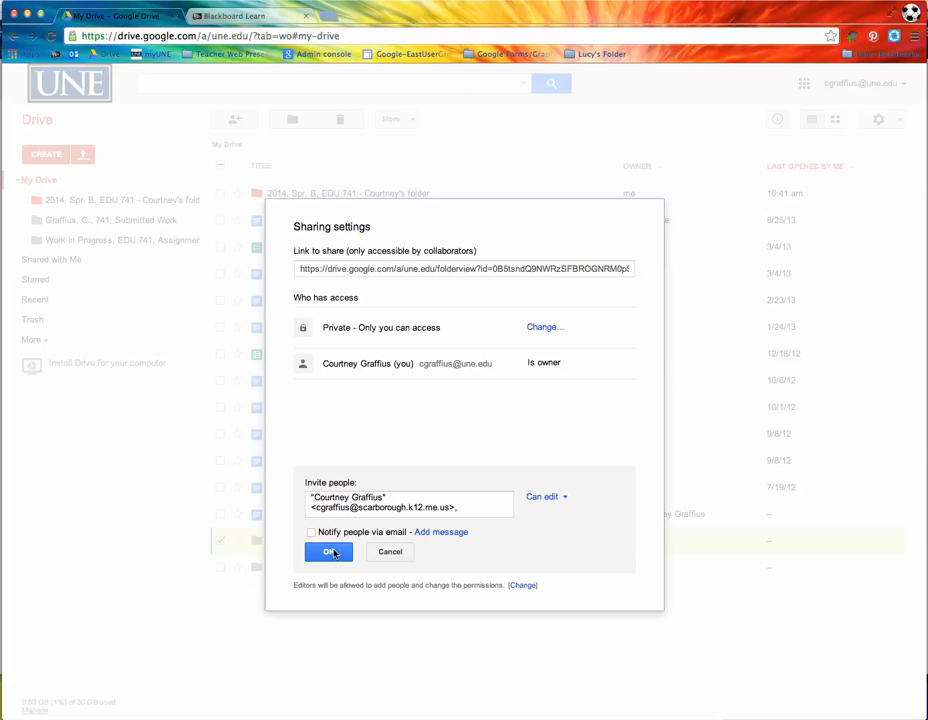
click(334, 553)
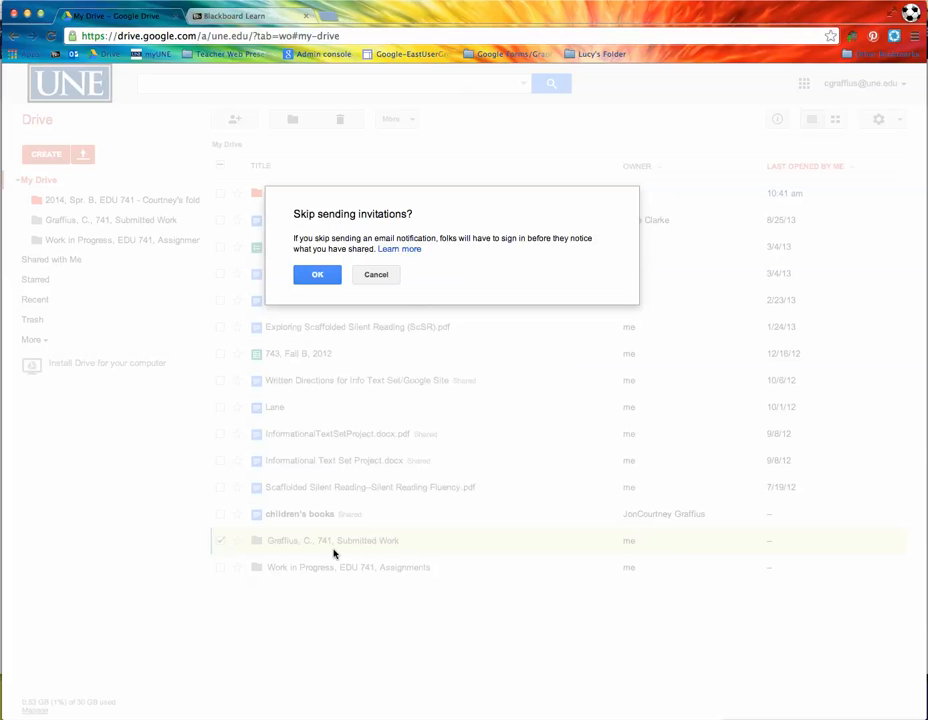
click(313, 274)
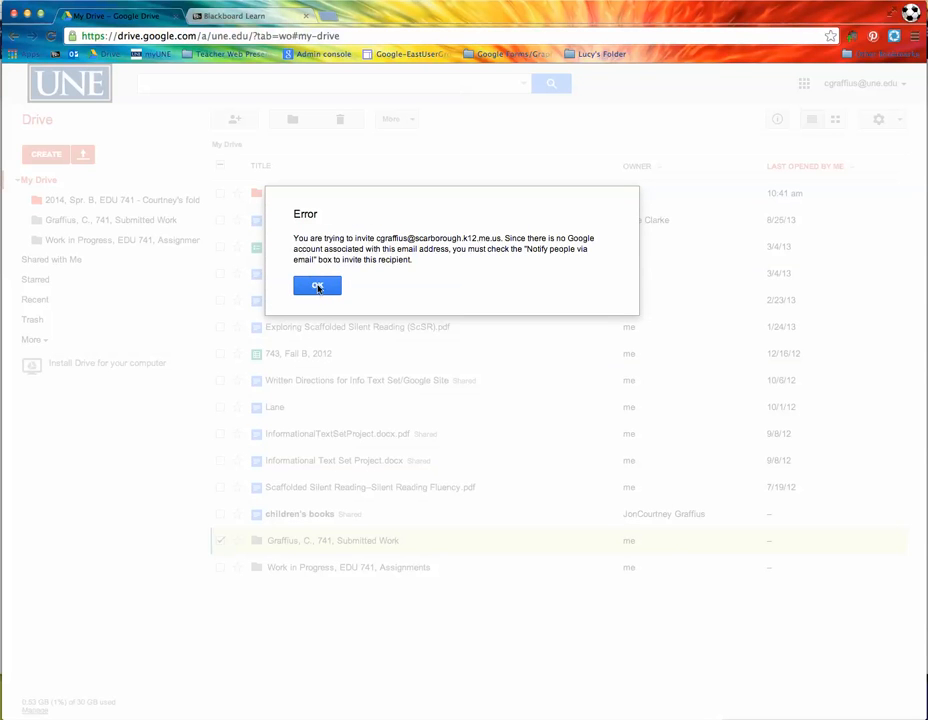
Step: Replace the invitee with the student's school e-mail address, skip invitation, and accept the outside-address warning
click(317, 287)
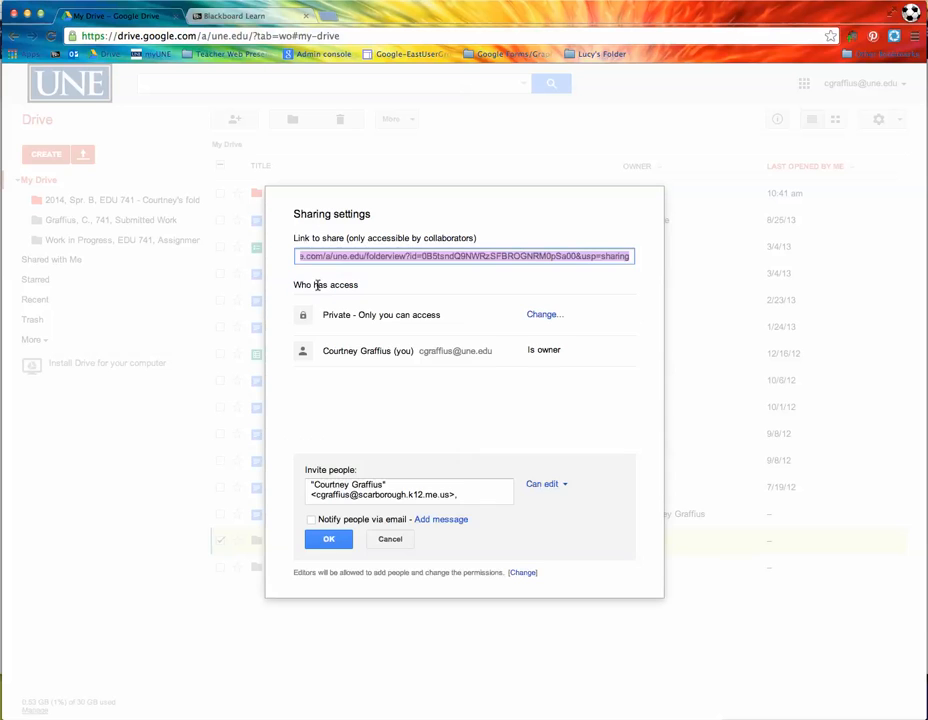
drag(450, 491, 251, 474)
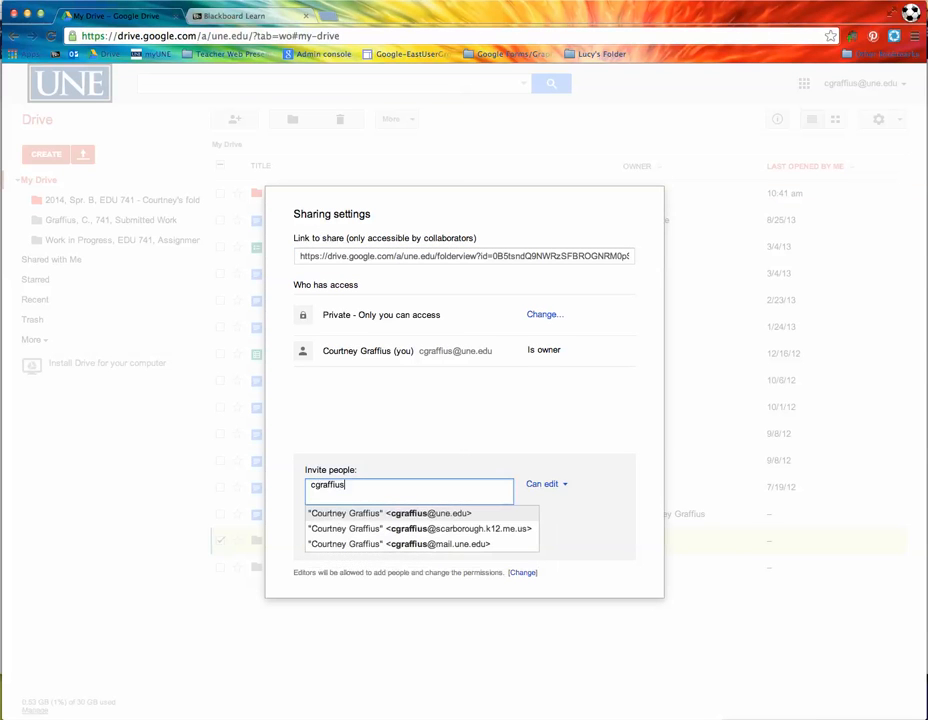
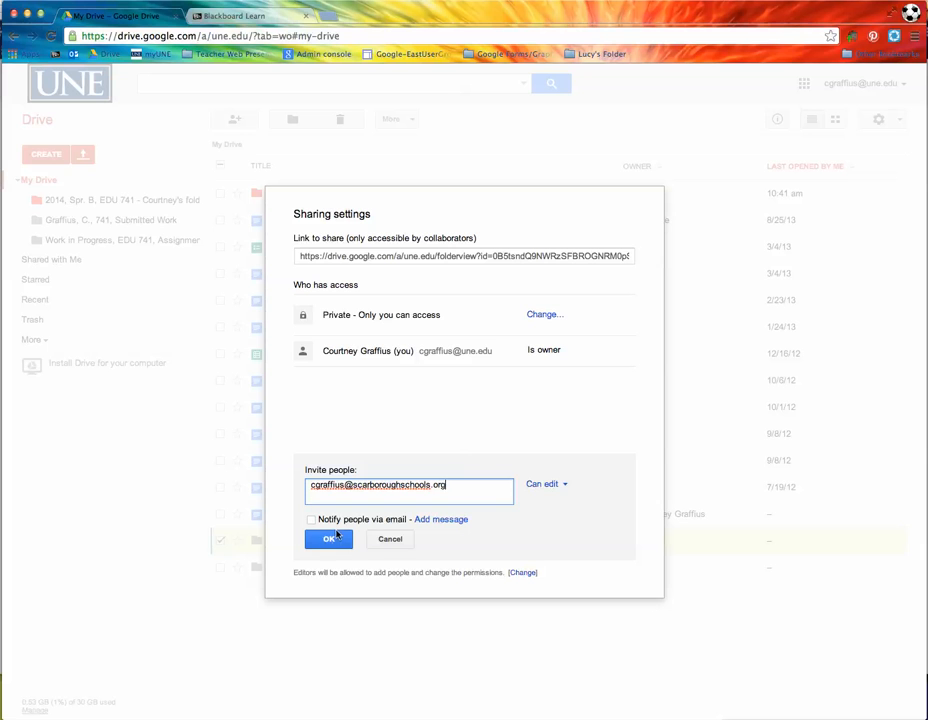
click(328, 540)
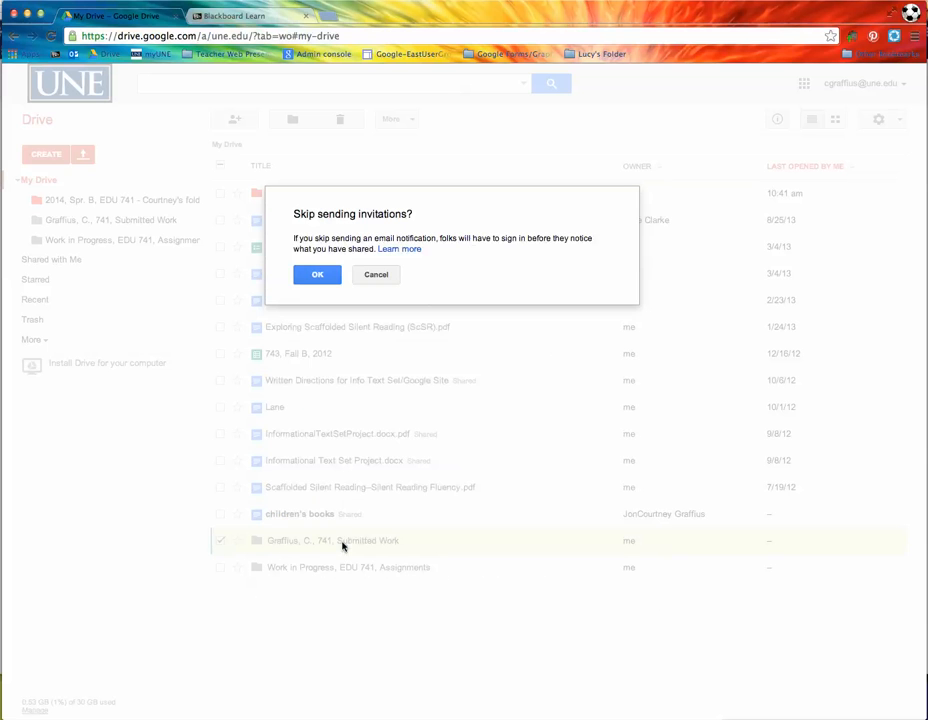
click(313, 277)
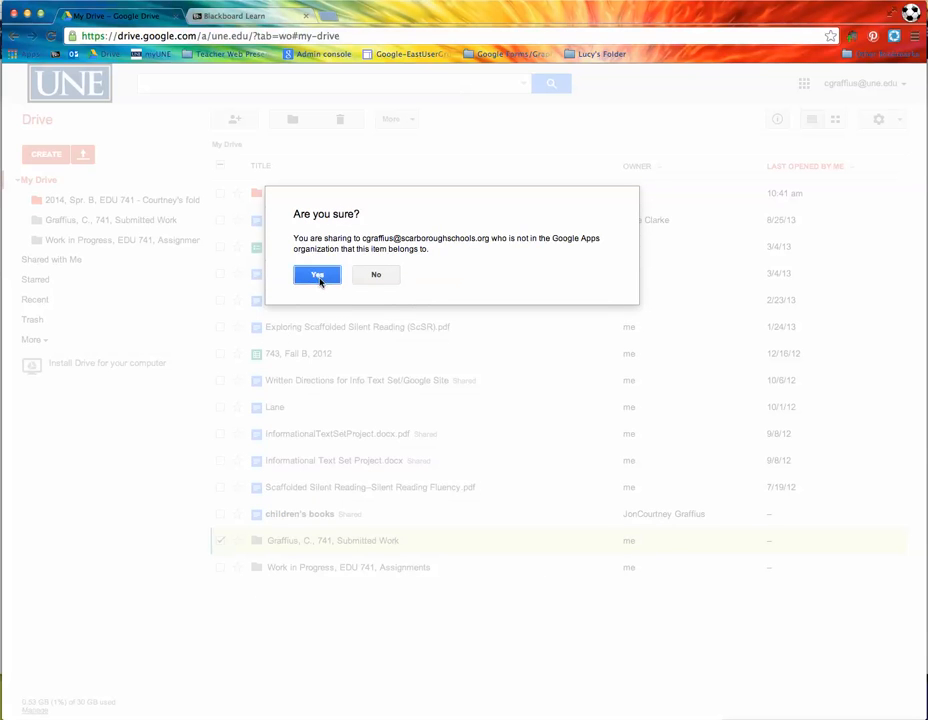
click(318, 276)
click(316, 541)
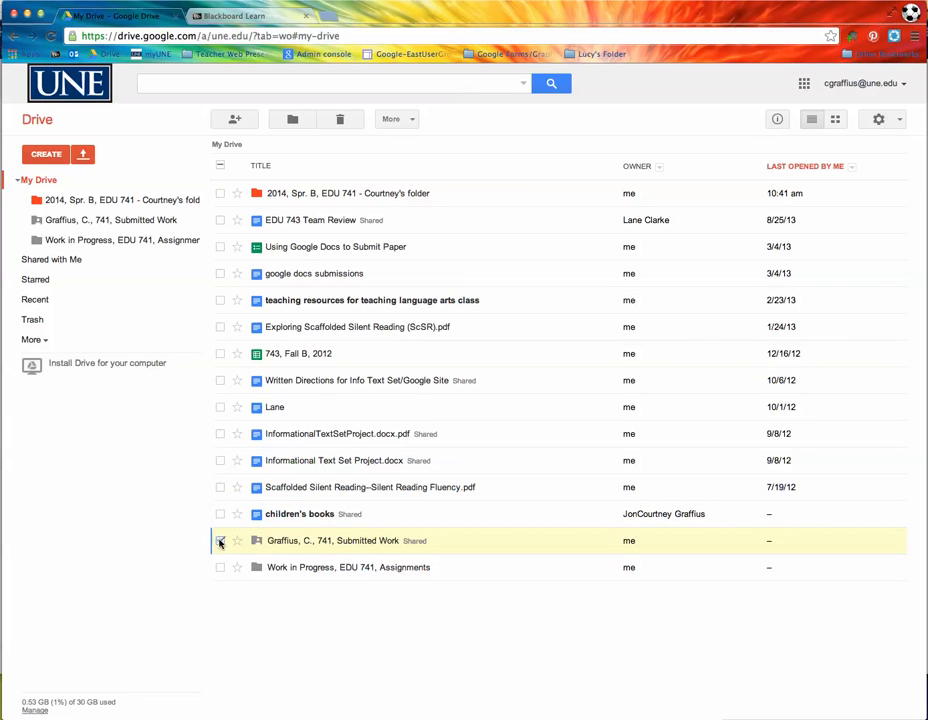
Step: Deselect Submitted Work, open Work in Progress, then the 2014, Spr. B, EDU 741 folder
click(219, 541)
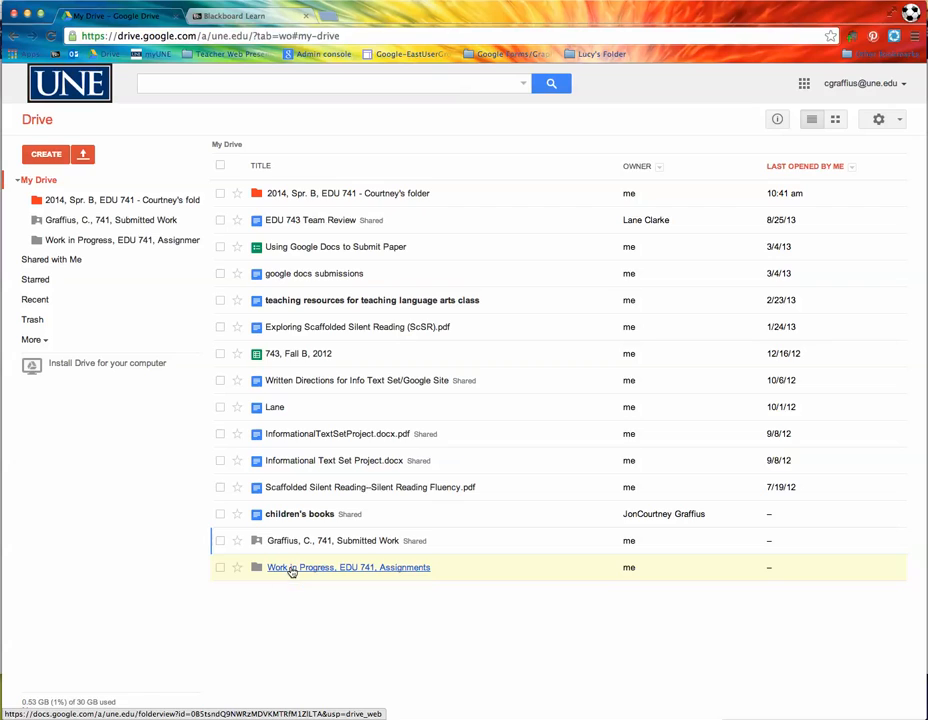
click(291, 570)
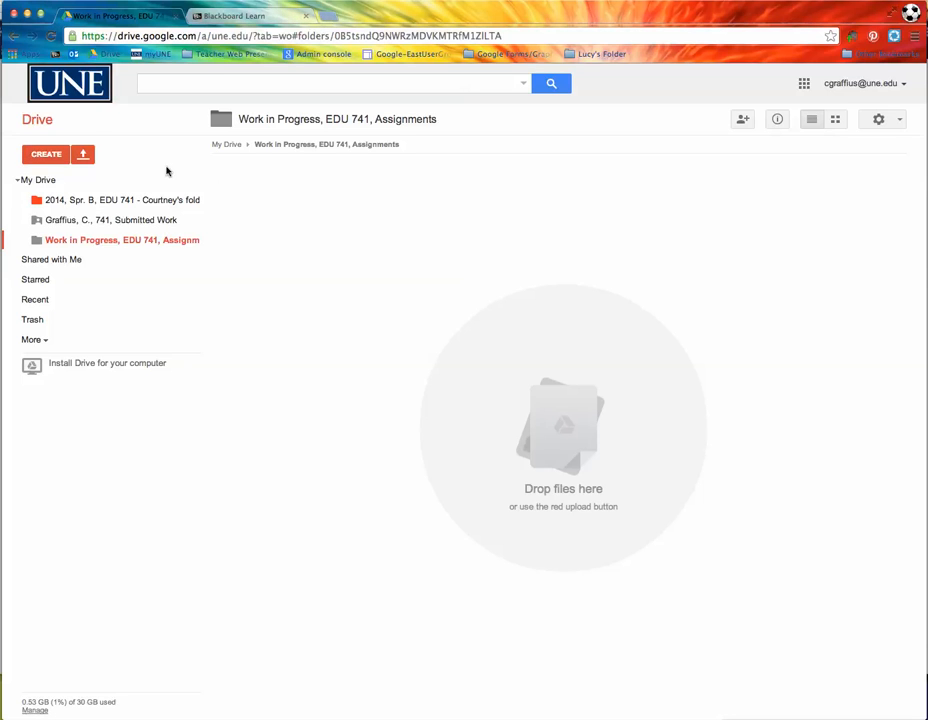
click(117, 201)
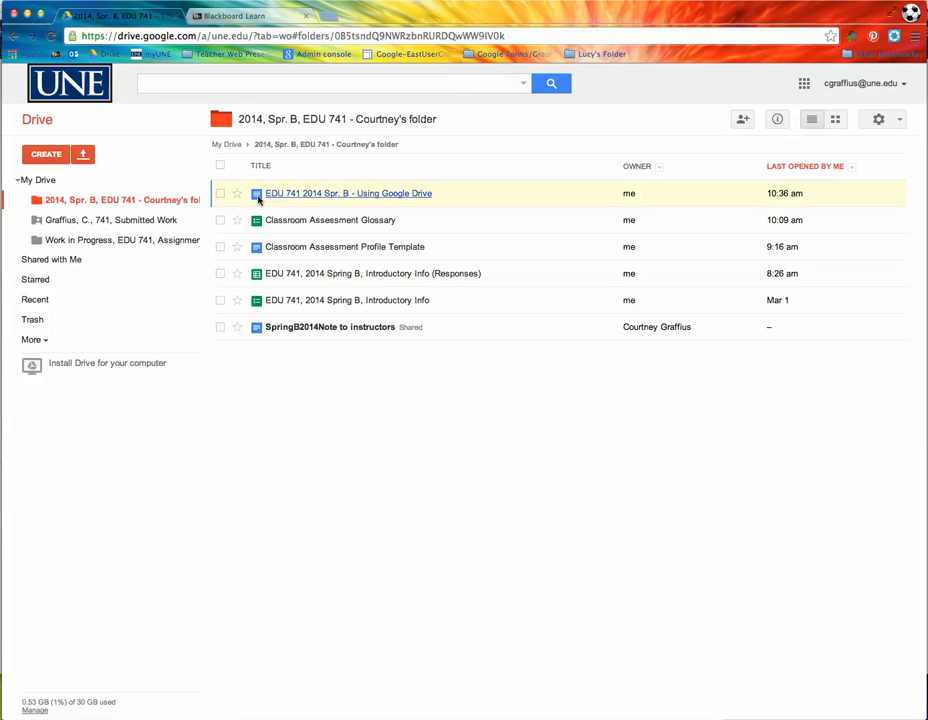
Step: Open the 'EDU 741 2014 Spr. B - Using Google Drive' guide in a separate window beside Drive
click(320, 197)
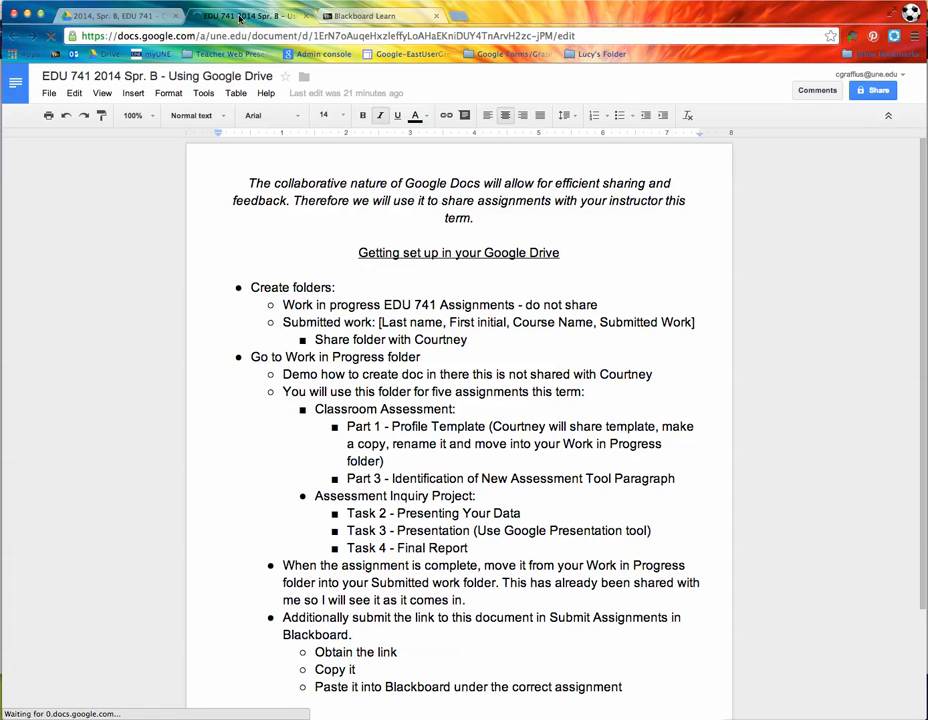
drag(240, 17, 445, 17)
drag(864, 141, 927, 93)
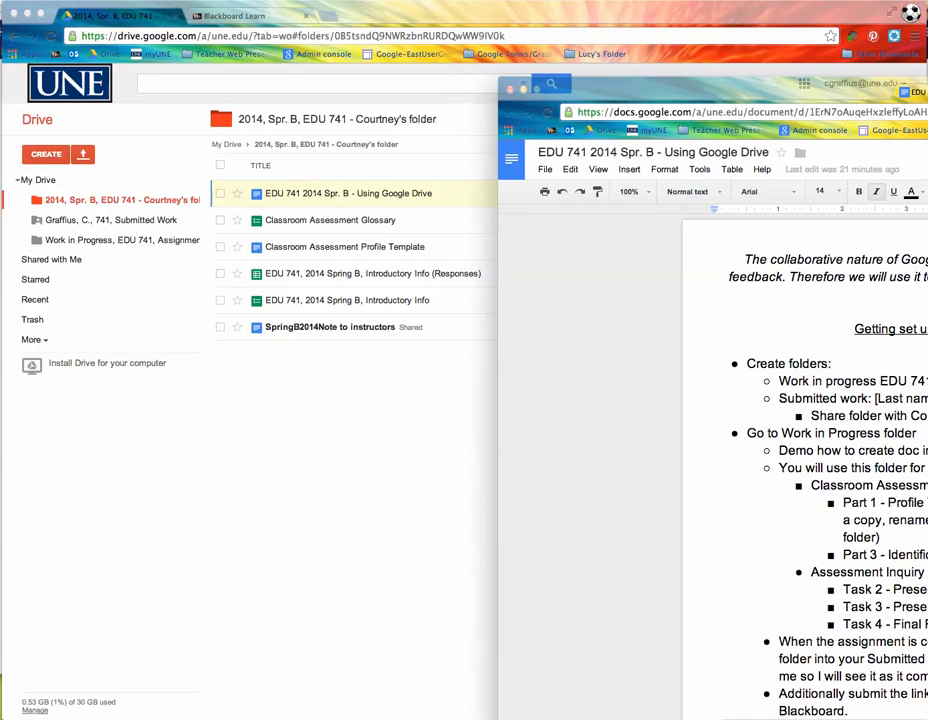
click(9, 530)
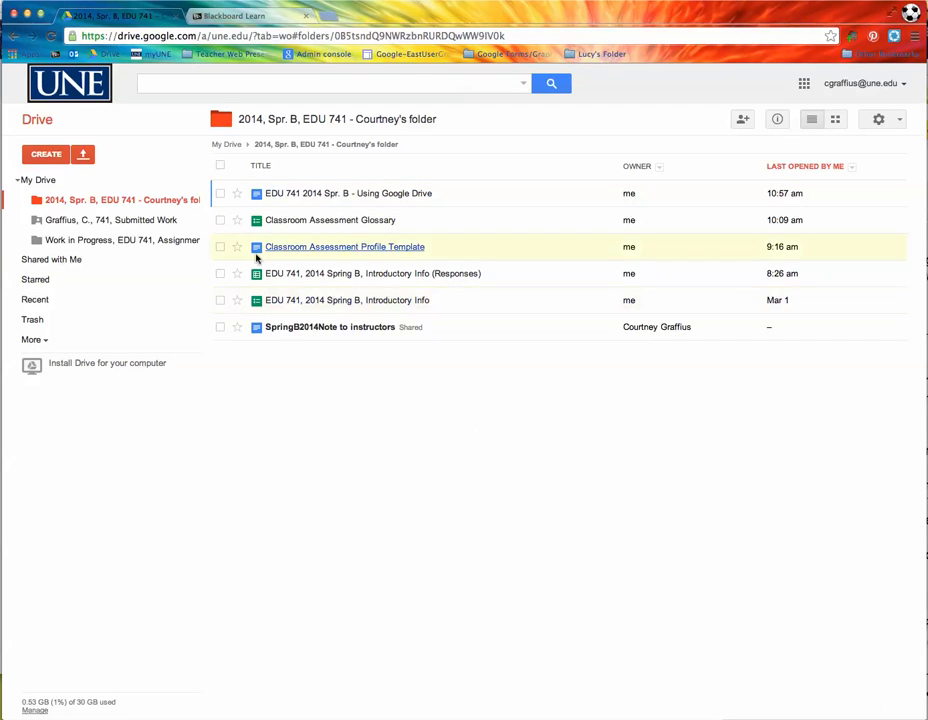
Step: Create a blank Google Doc in the Work in Progress, EDU 741, Assignments folder
click(86, 241)
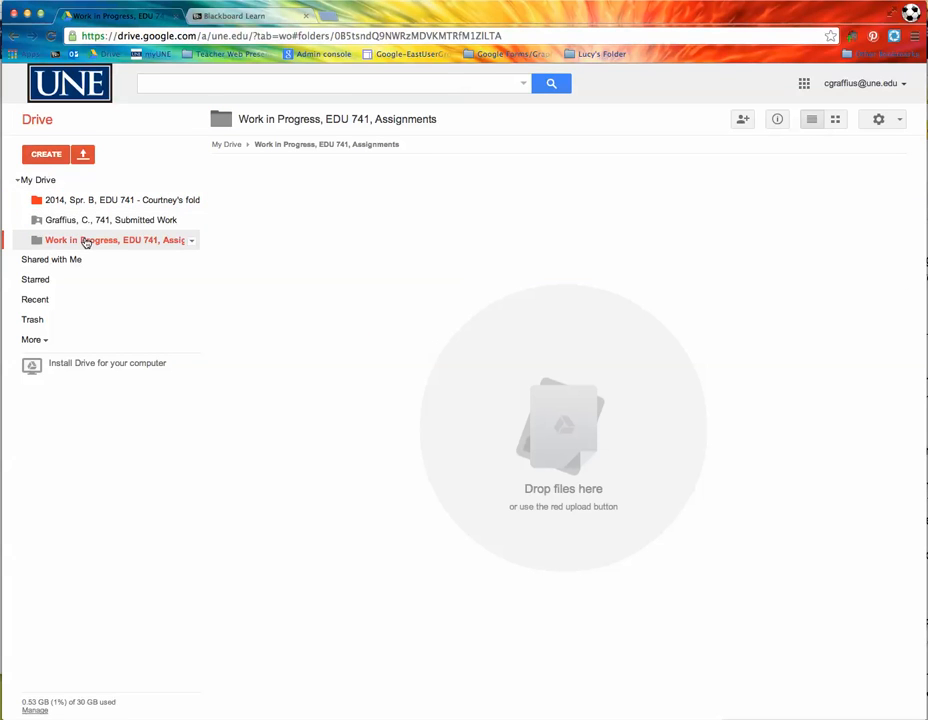
click(42, 155)
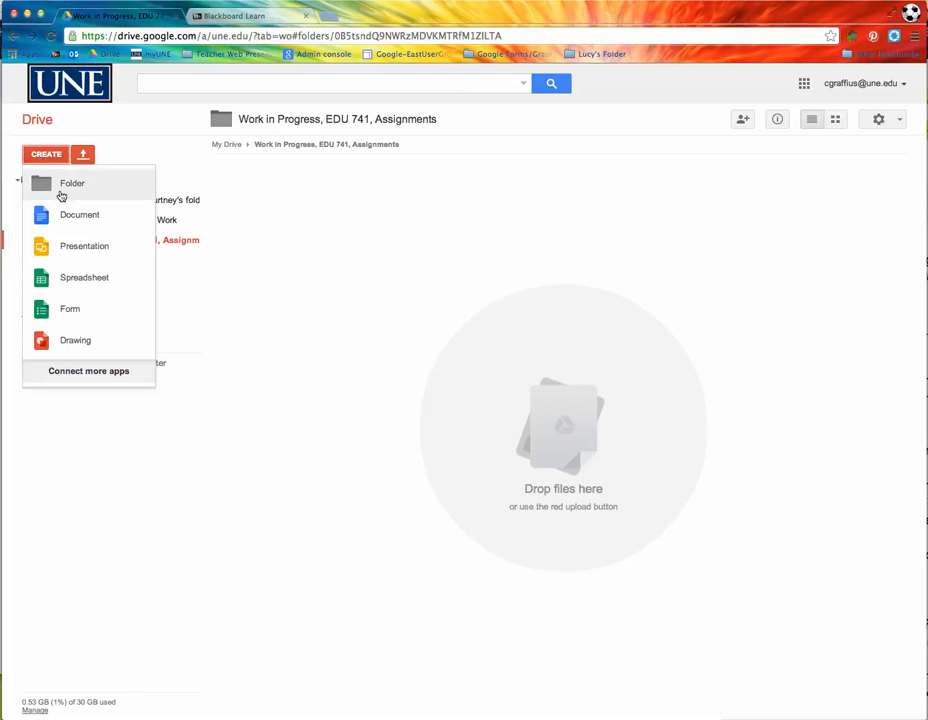
click(66, 220)
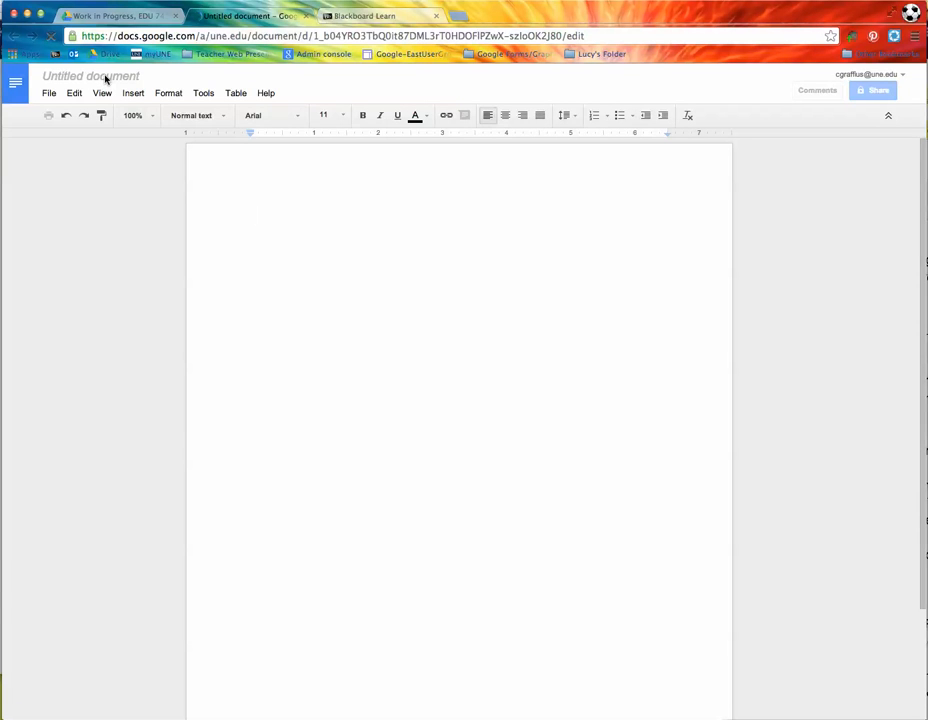
Step: Start renaming the Untitled document and move the instructions window off the rename box
click(107, 78)
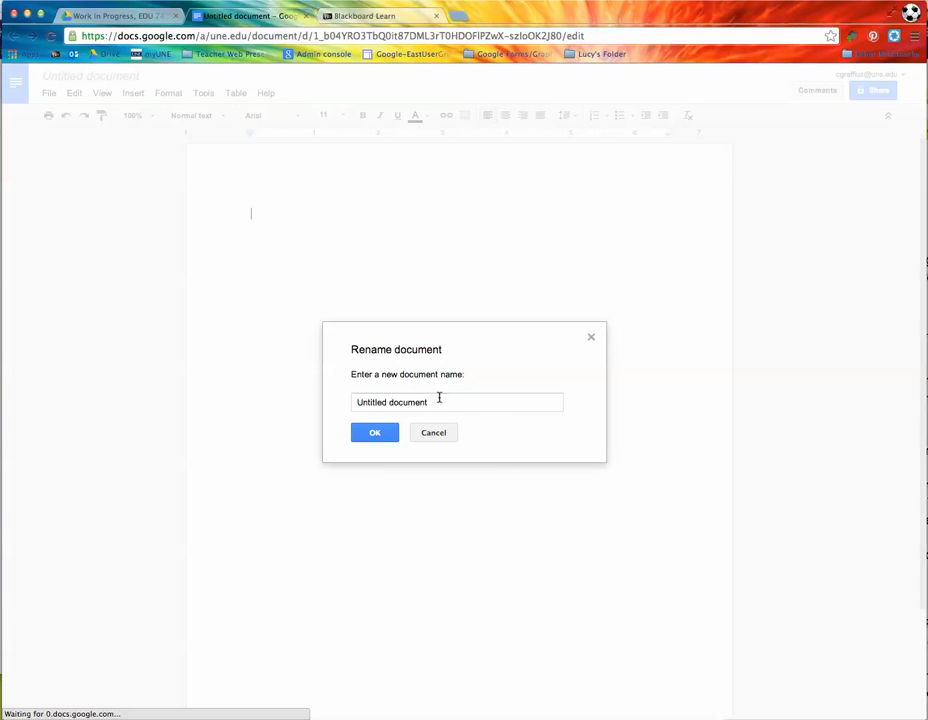
drag(433, 402, 275, 395)
text(Graffius, C.)
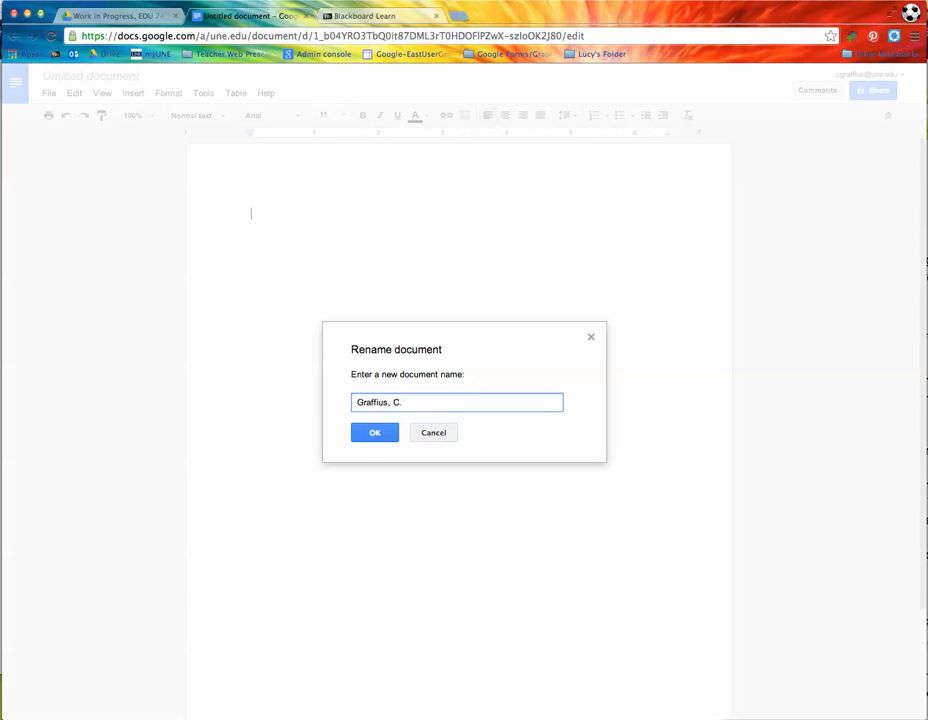
key(super+grave)
drag(731, 96, 537, 38)
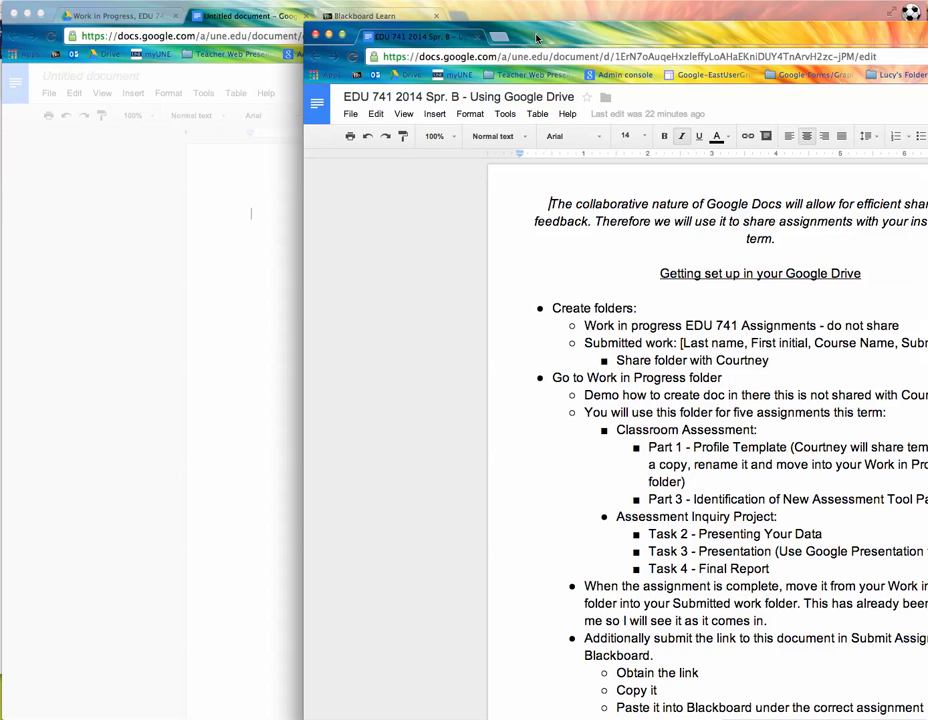
drag(537, 38, 467, 40)
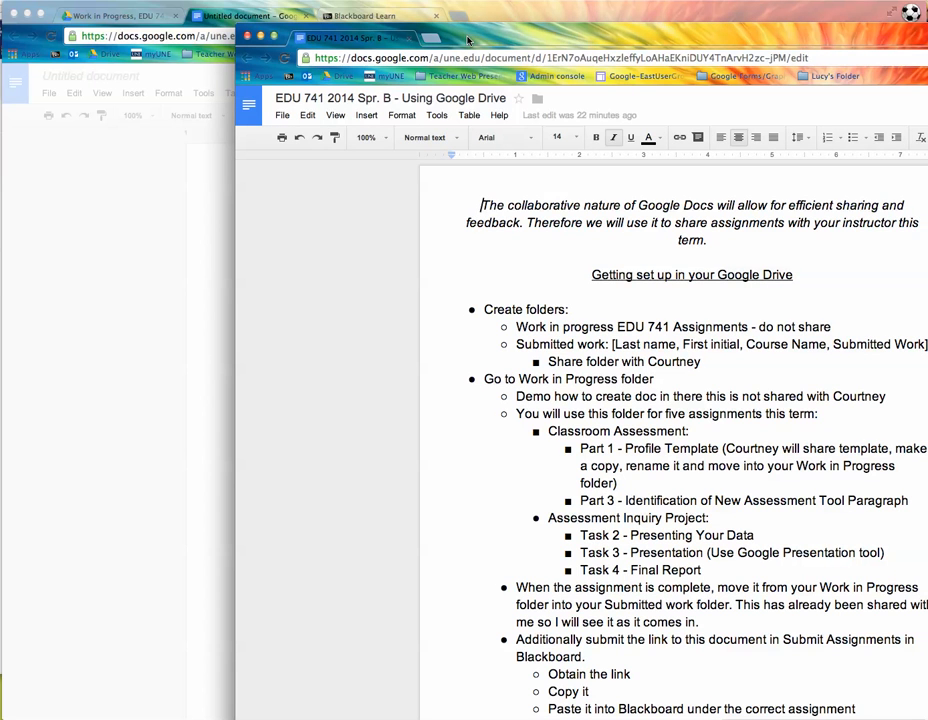
drag(467, 40, 829, 248)
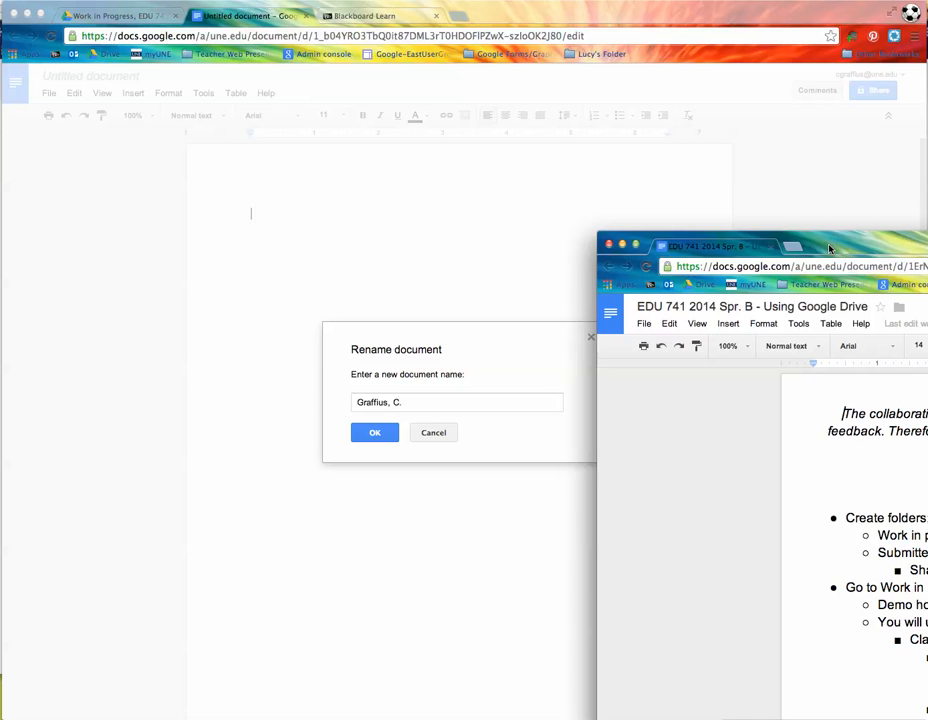
Step: Name the document with the student's surname and initial plus 'Classroom Assessment, Part 3'
click(429, 401)
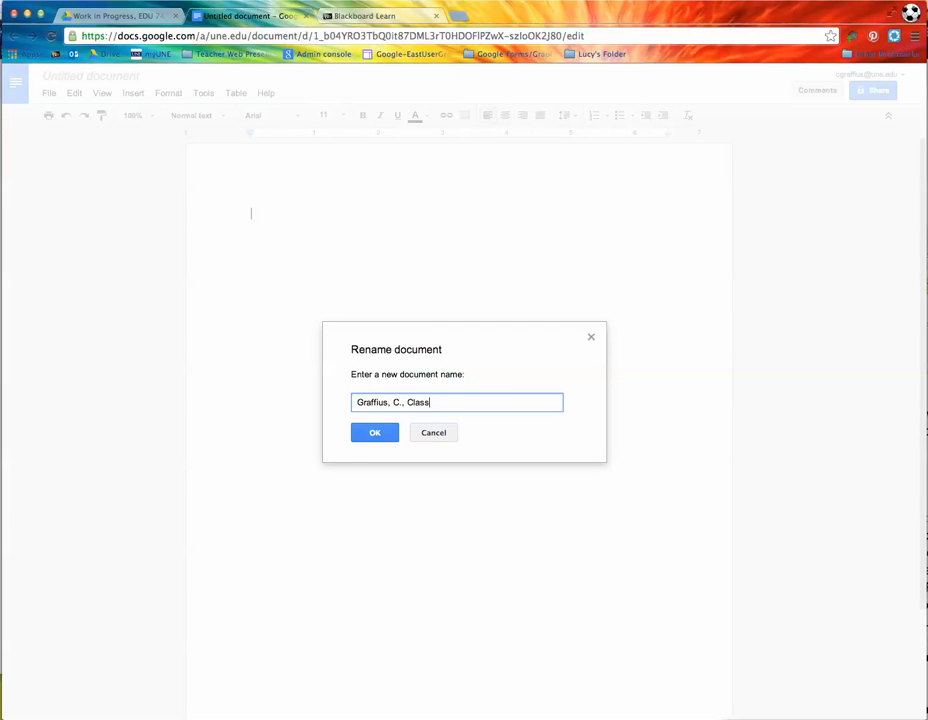
text(Graffius, C., Classroom Assessment, Part 3)
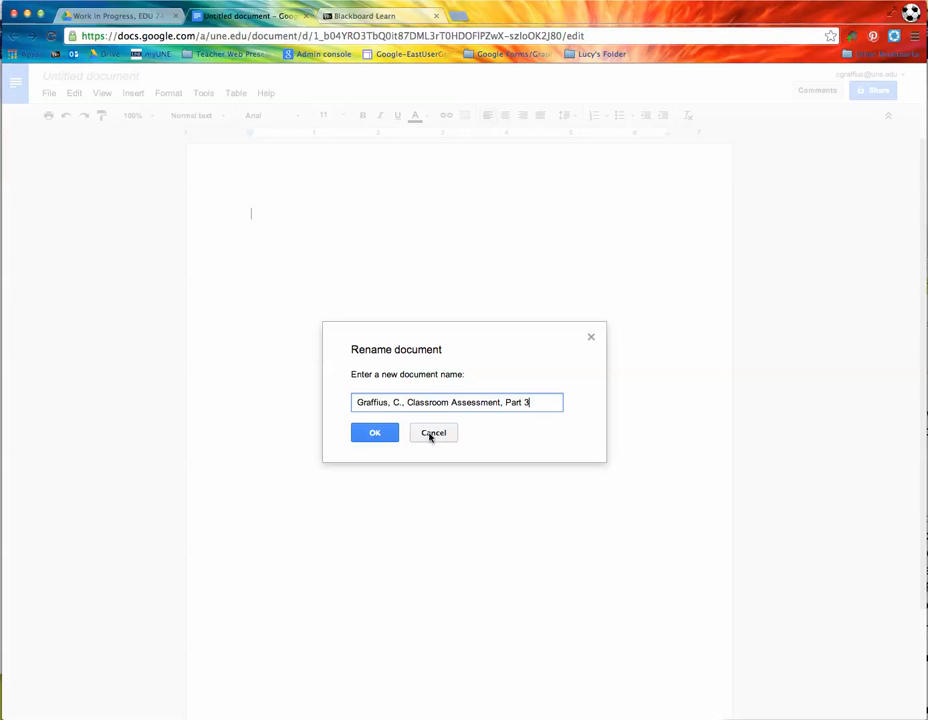
click(378, 435)
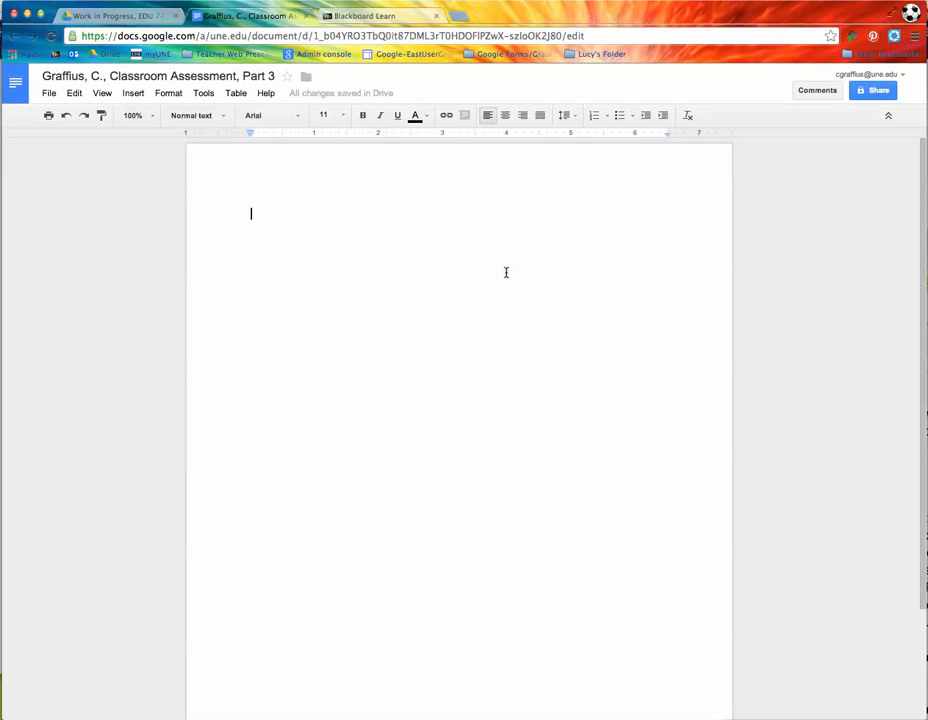
Step: Uncover the renamed Classroom Assessment document and return to Google Drive in a new tab
drag(925, 275, 408, 34)
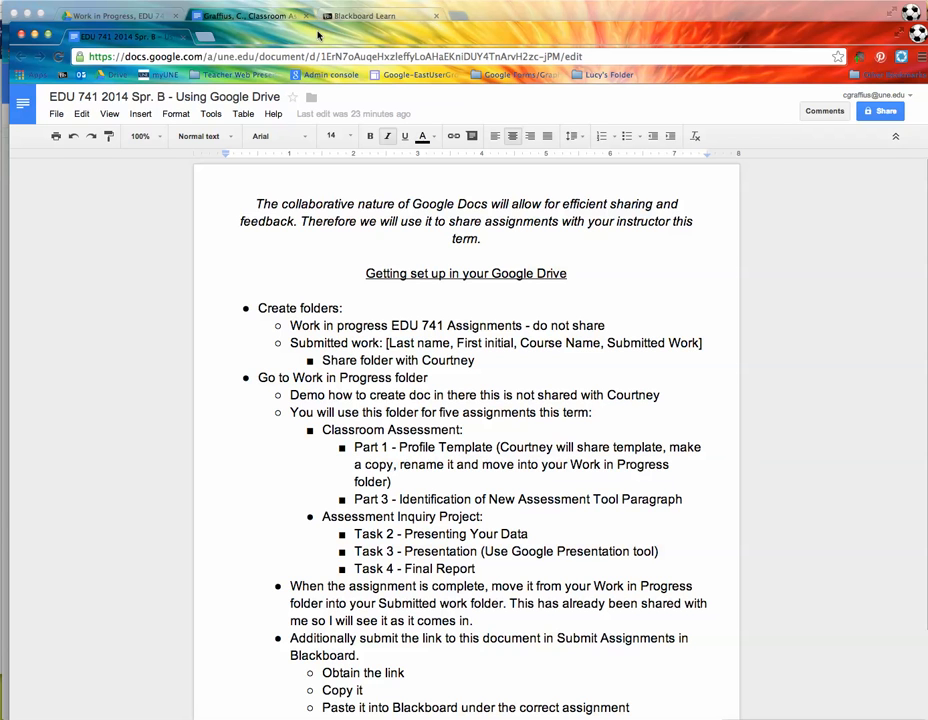
drag(318, 35, 410, 310)
click(16, 85)
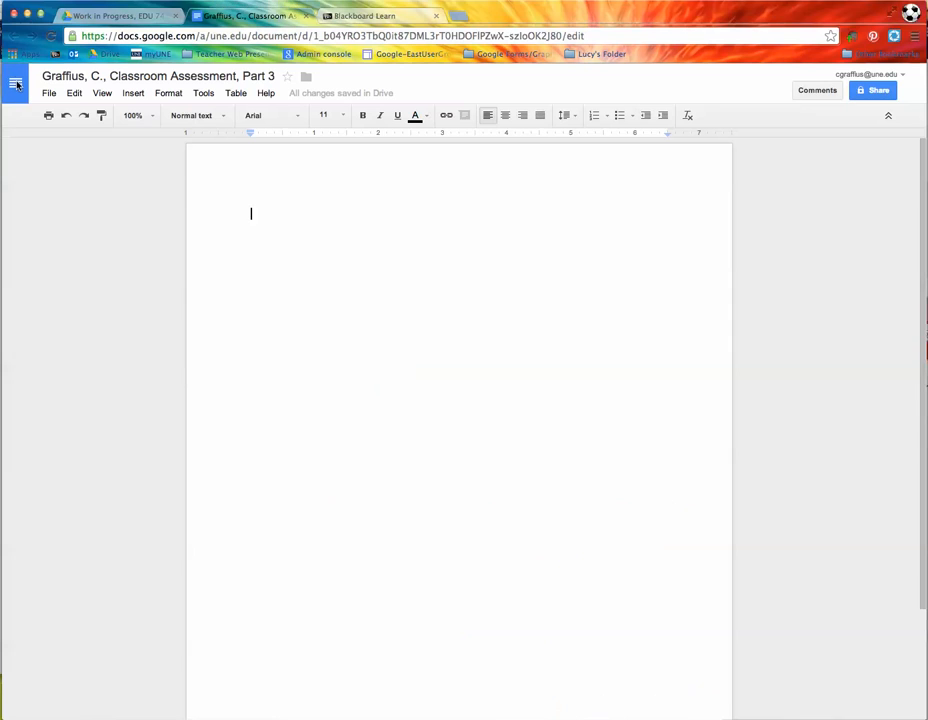
click(16, 83)
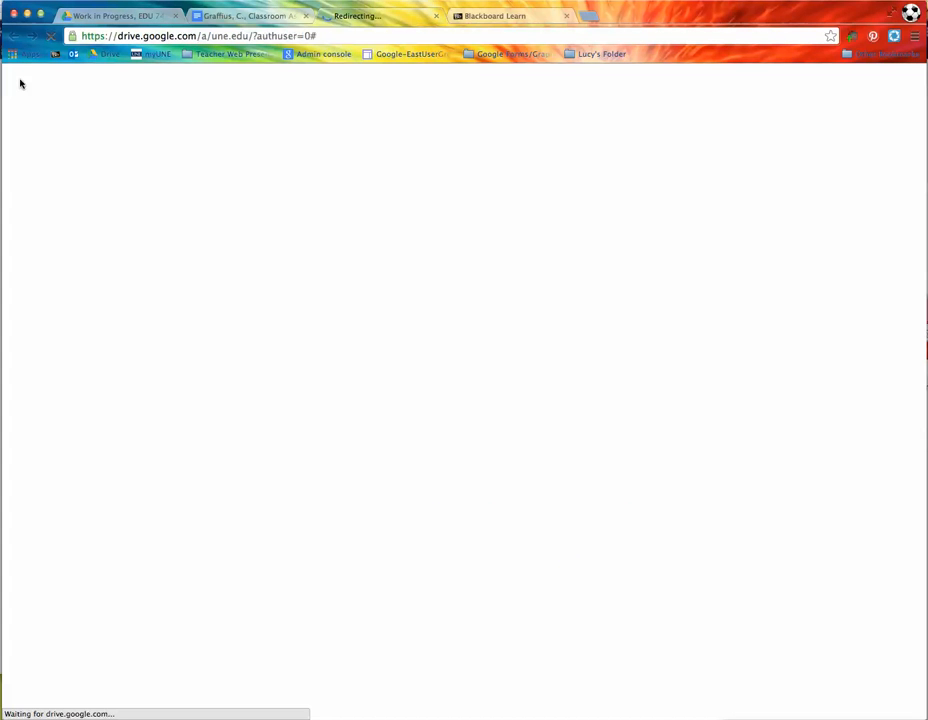
Step: Close the Classroom Assessment tab and create a new blank document in the Work in Progress folder
click(308, 16)
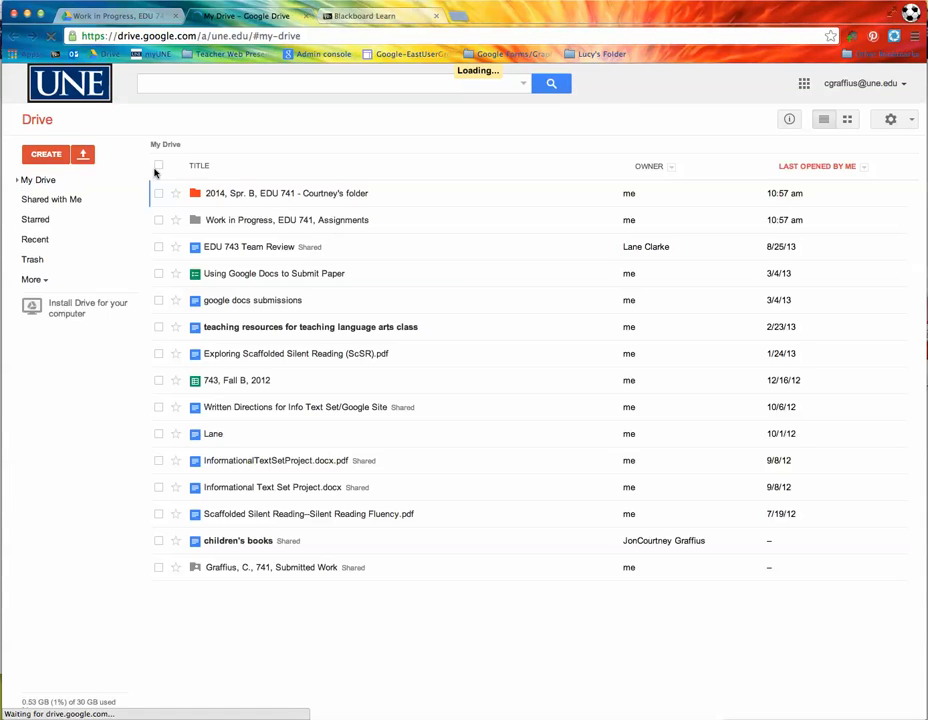
click(253, 220)
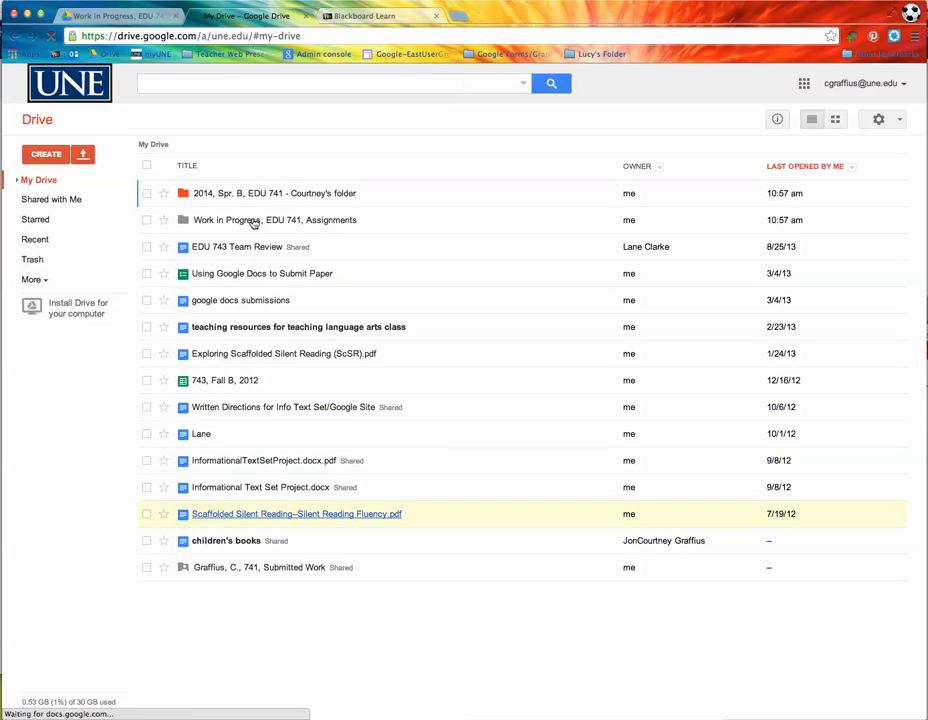
click(63, 160)
click(68, 212)
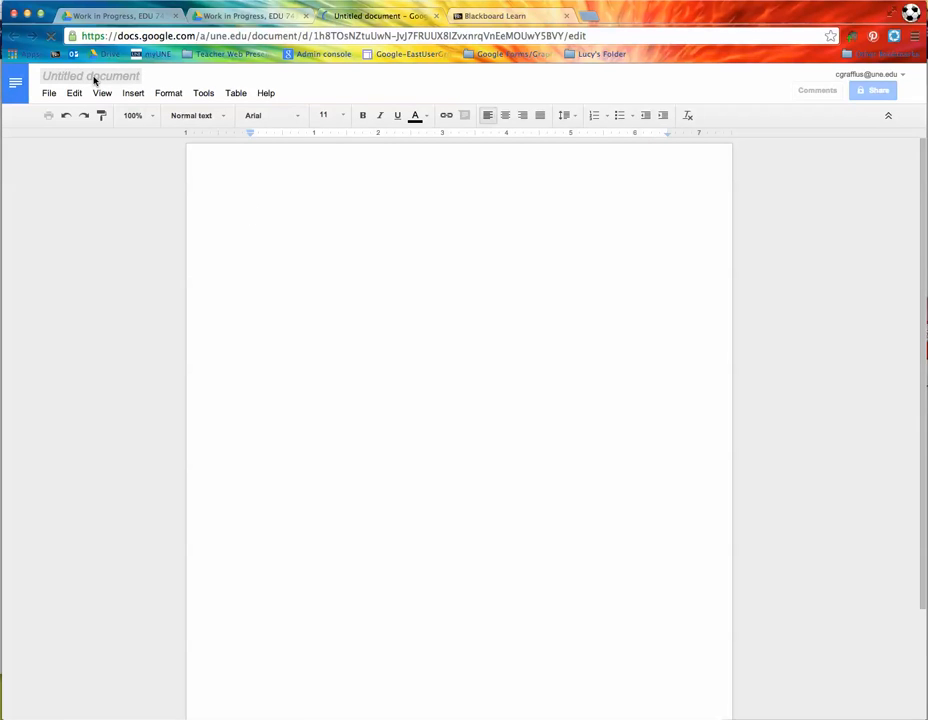
Step: Title the document with the student's surname, initial and 'Assessment Inquiry Project, Task 2', then reopen Drive
click(93, 77)
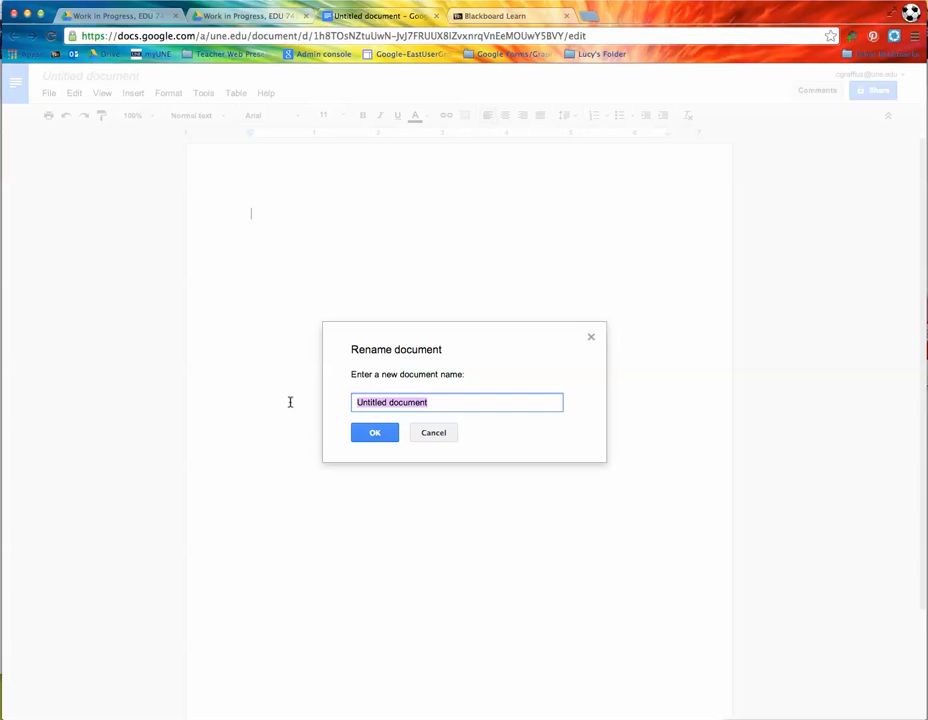
text(graffius, C.,)
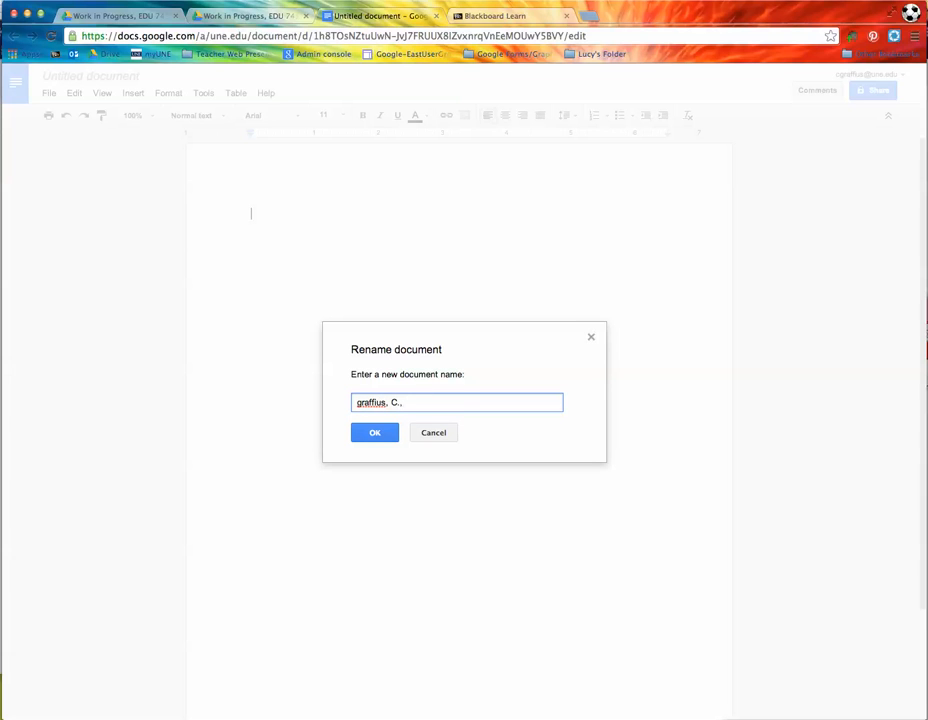
text( Class)
text(essment Inqui)
text(ry Project, Tas)
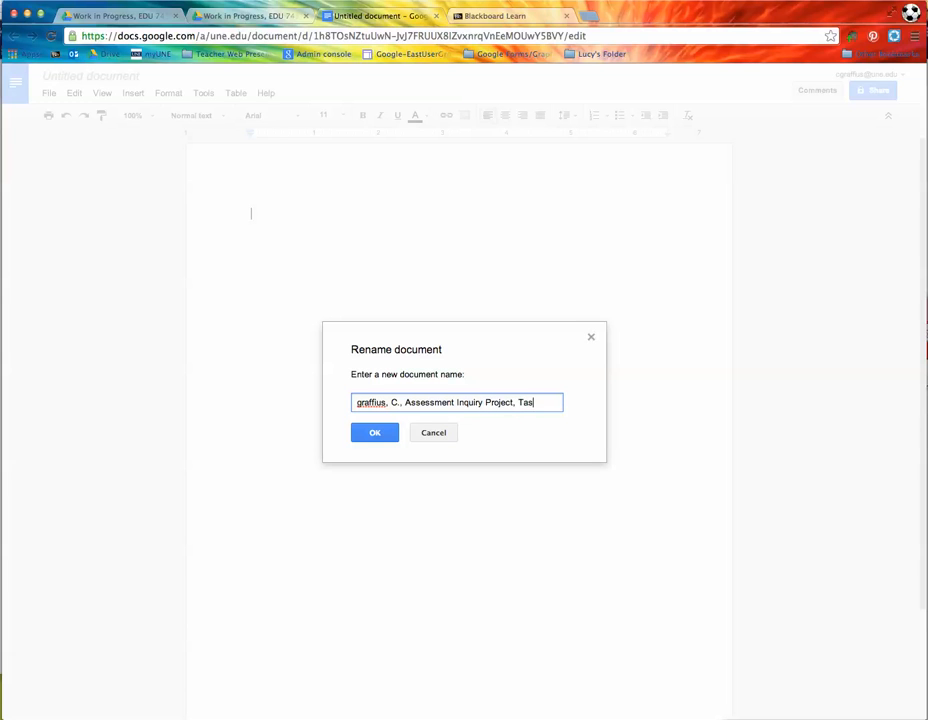
text(k 2)
click(377, 432)
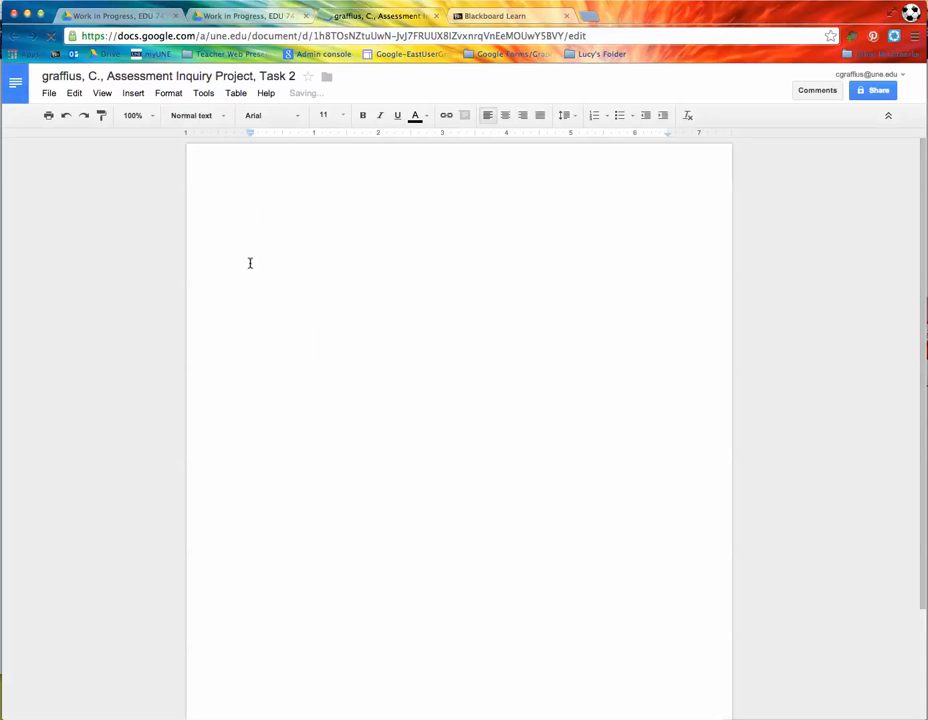
click(16, 84)
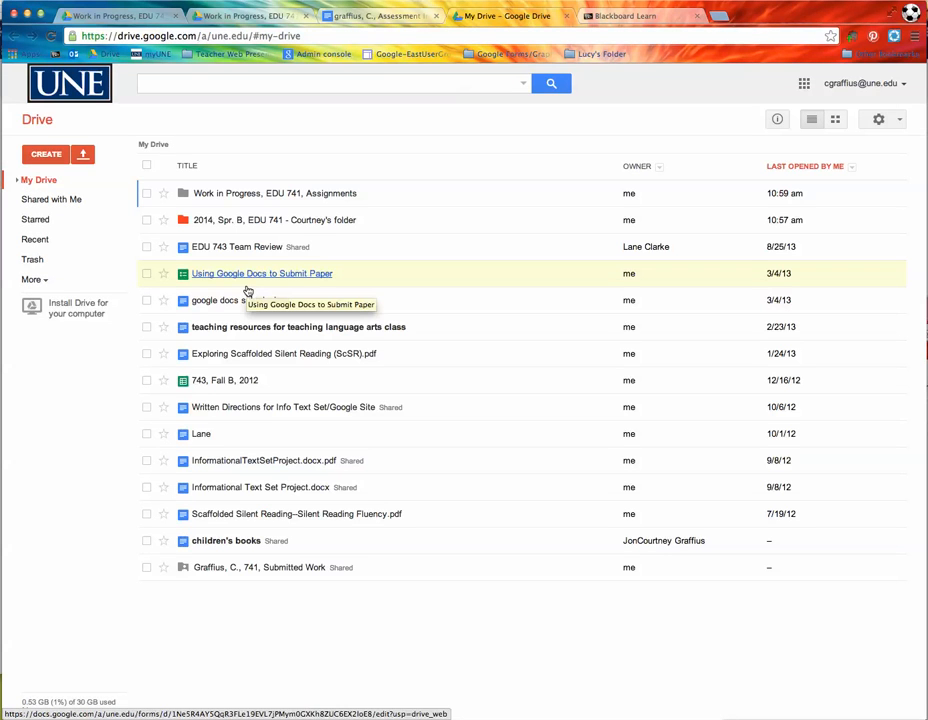
Step: Create a third blank document from the Work in Progress, EDU 741, Assignments folder
click(252, 196)
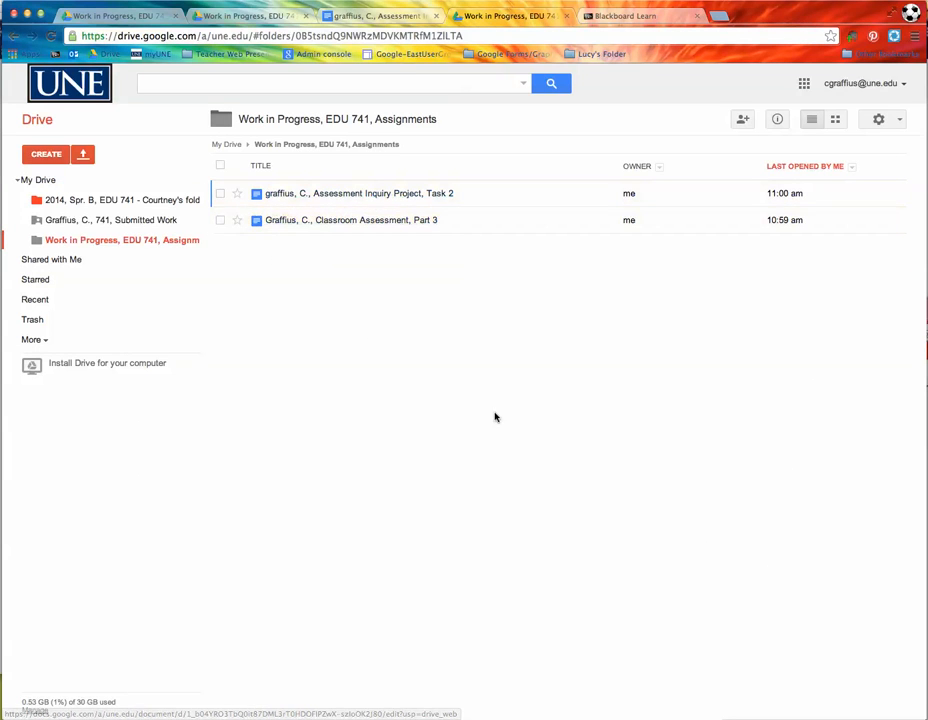
drag(926, 330, 902, 157)
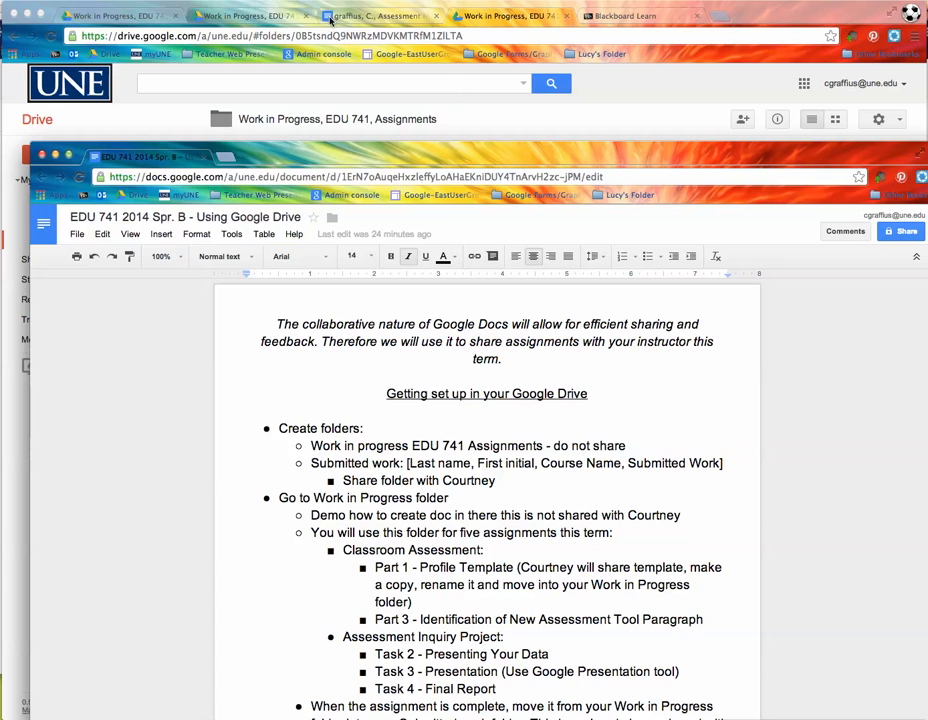
click(245, 16)
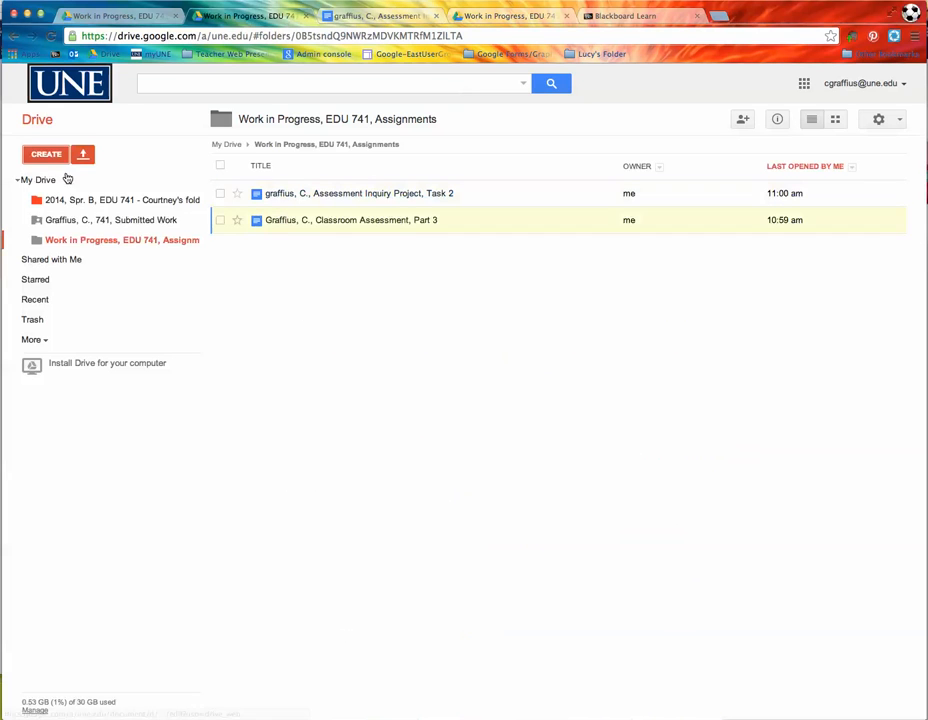
click(56, 159)
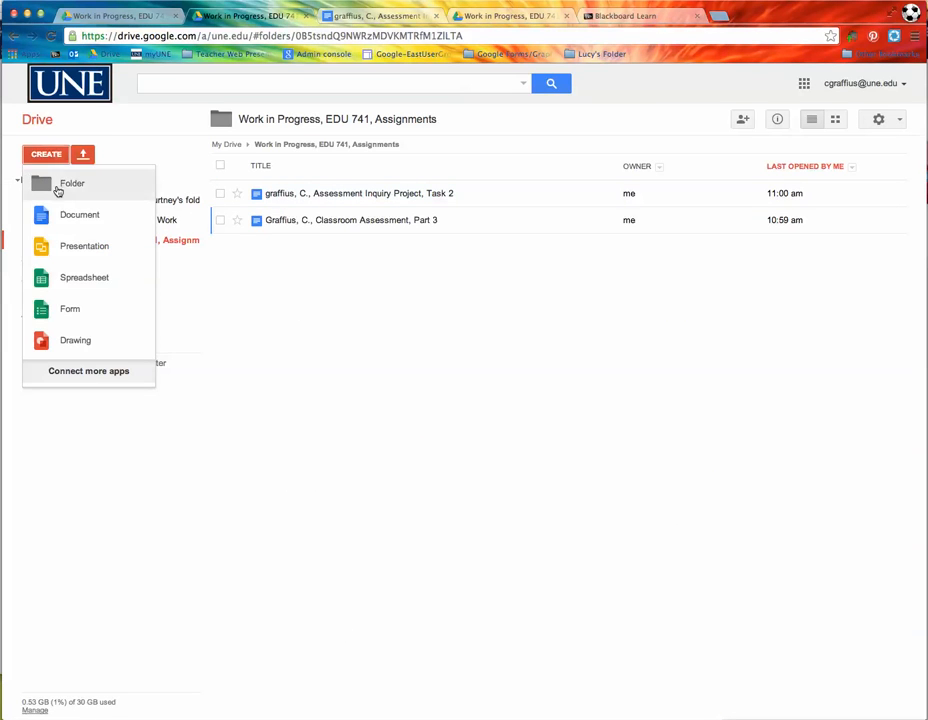
click(79, 218)
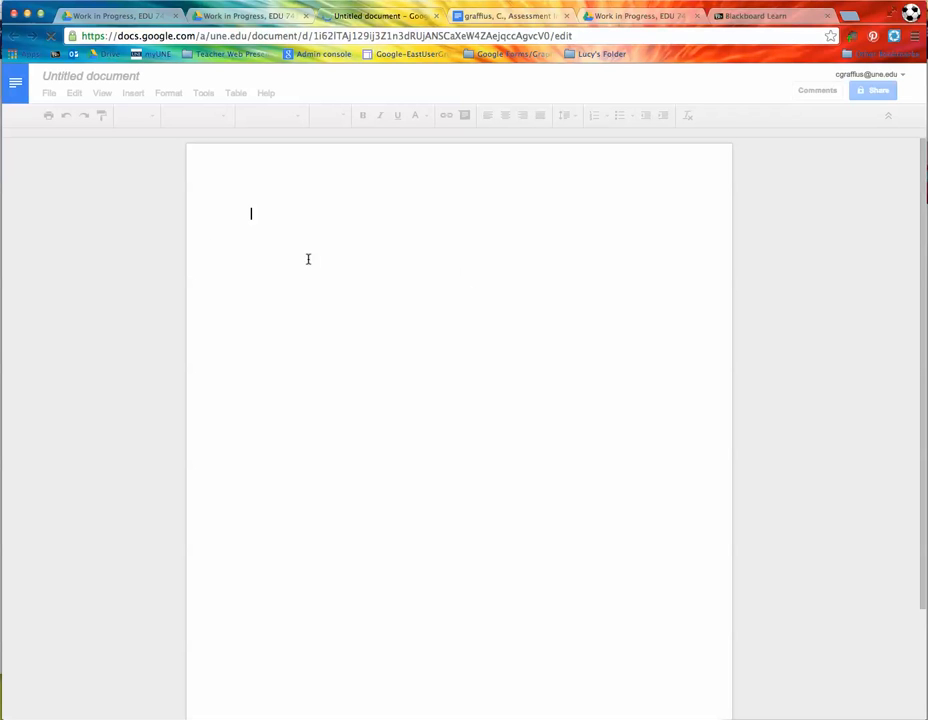
Step: Retitle the document with the student's surname, initial and 'Assessment Inquiry Project, Task 3', then reopen Drive
click(92, 77)
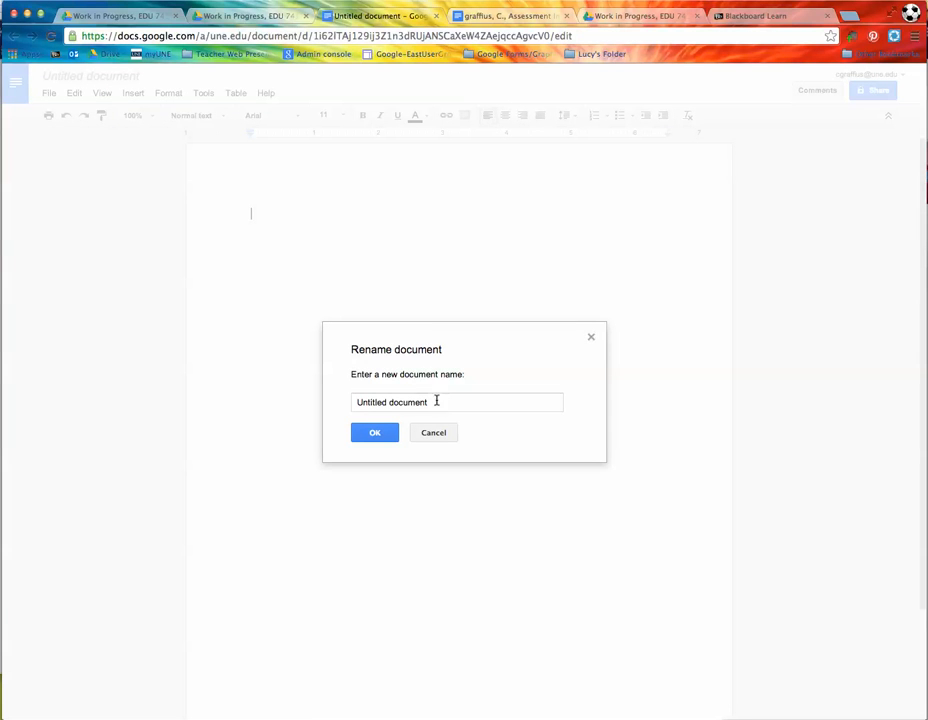
triple_click(344, 401)
key(BackSpace)
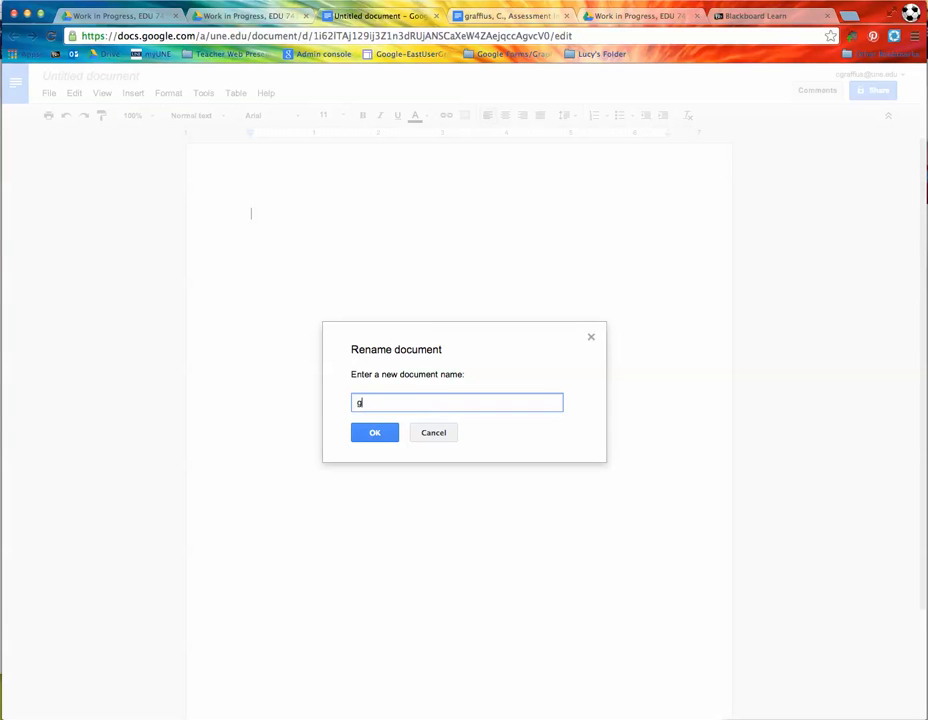
text(Graffius, C.)
click(456, 718)
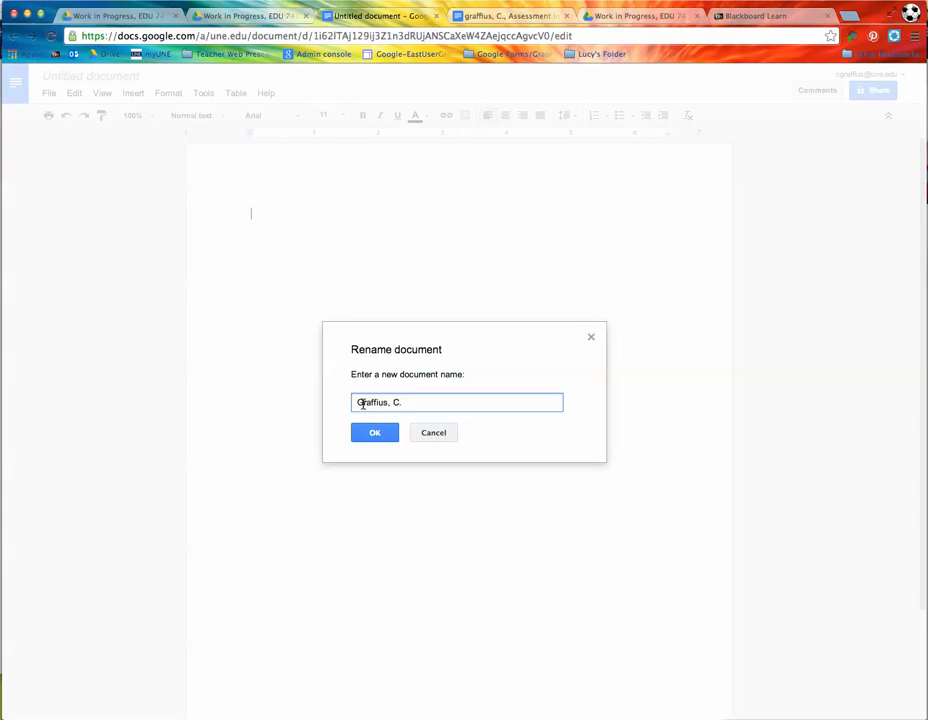
text(Assessment Inquiry Project, Task)
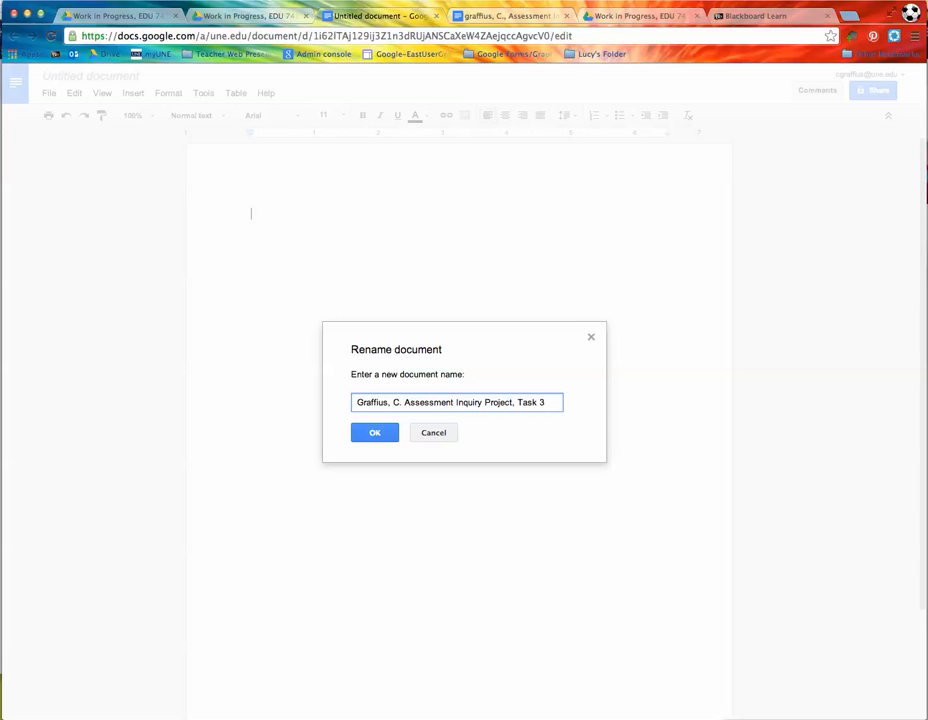
click(375, 433)
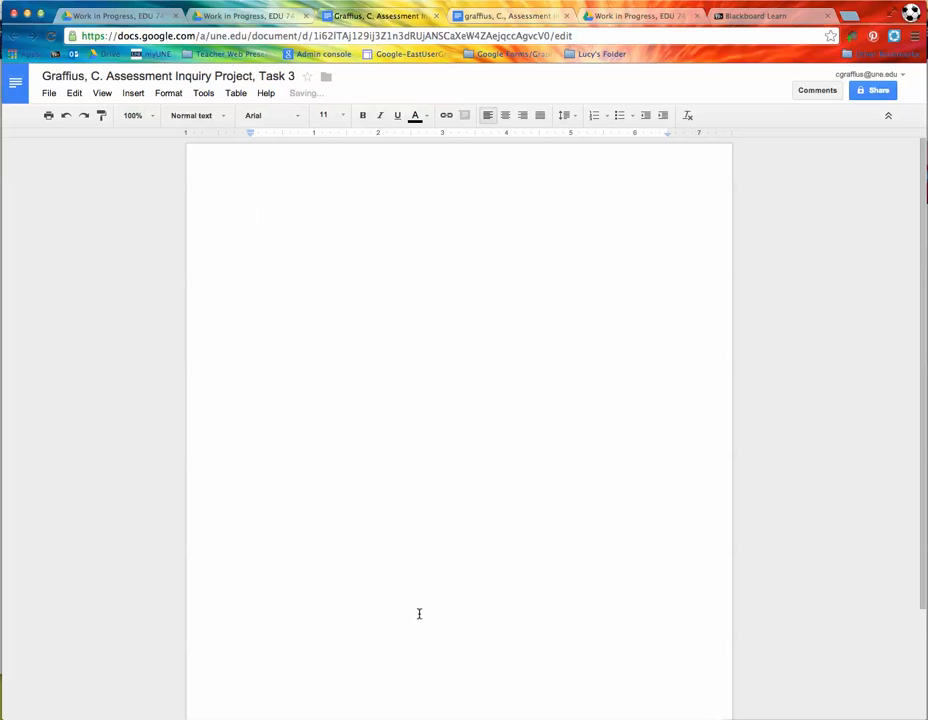
click(16, 88)
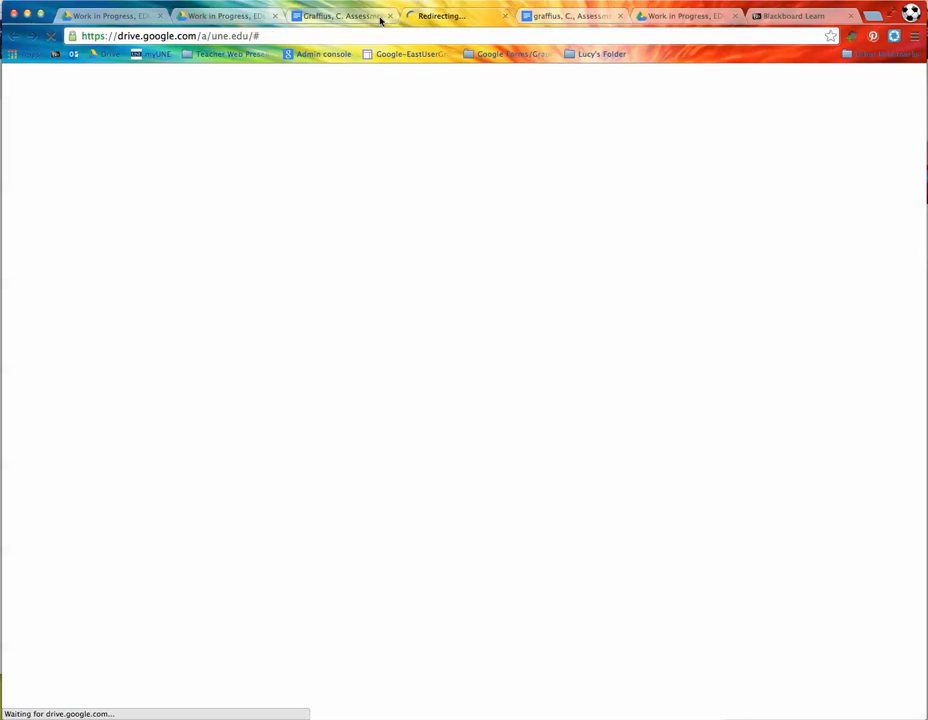
Step: Close the duplicate Drive tabs and start a fourth blank document in the Work in Progress folder
click(160, 17)
click(160, 17)
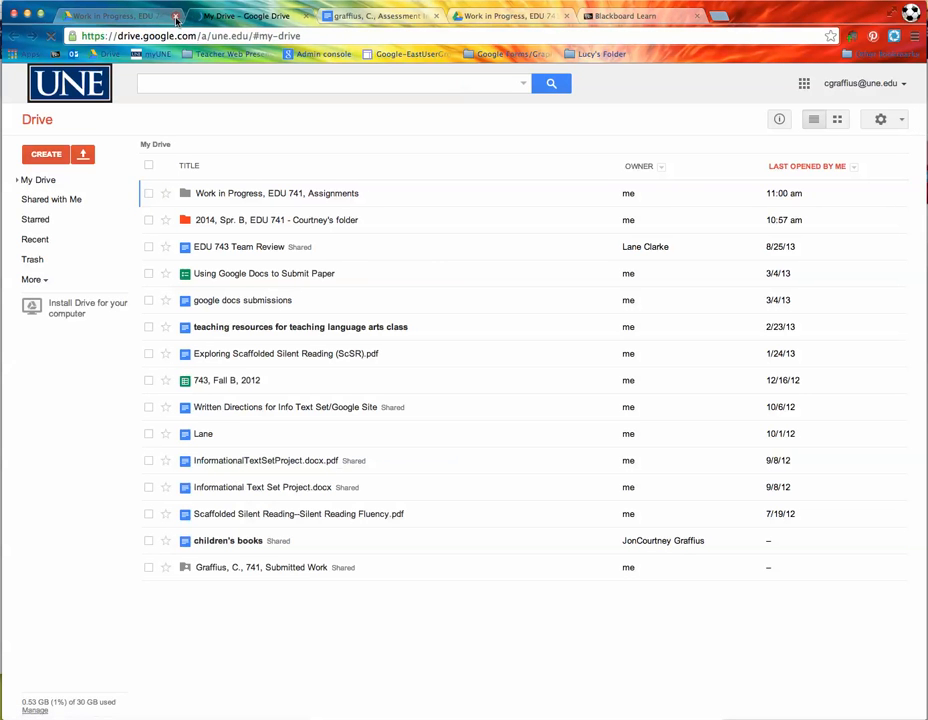
click(107, 16)
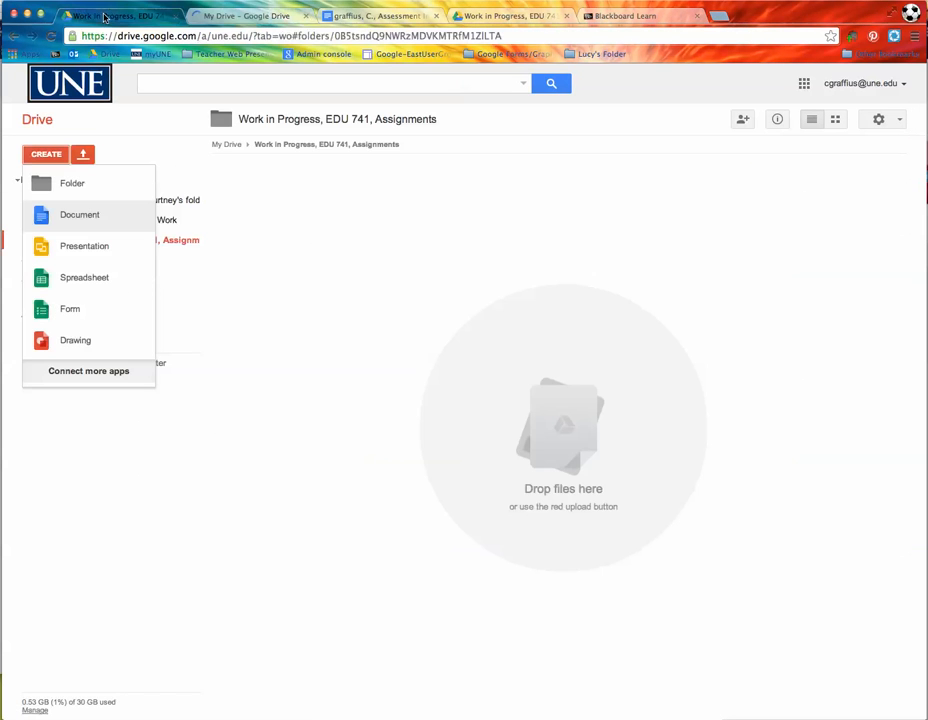
click(331, 286)
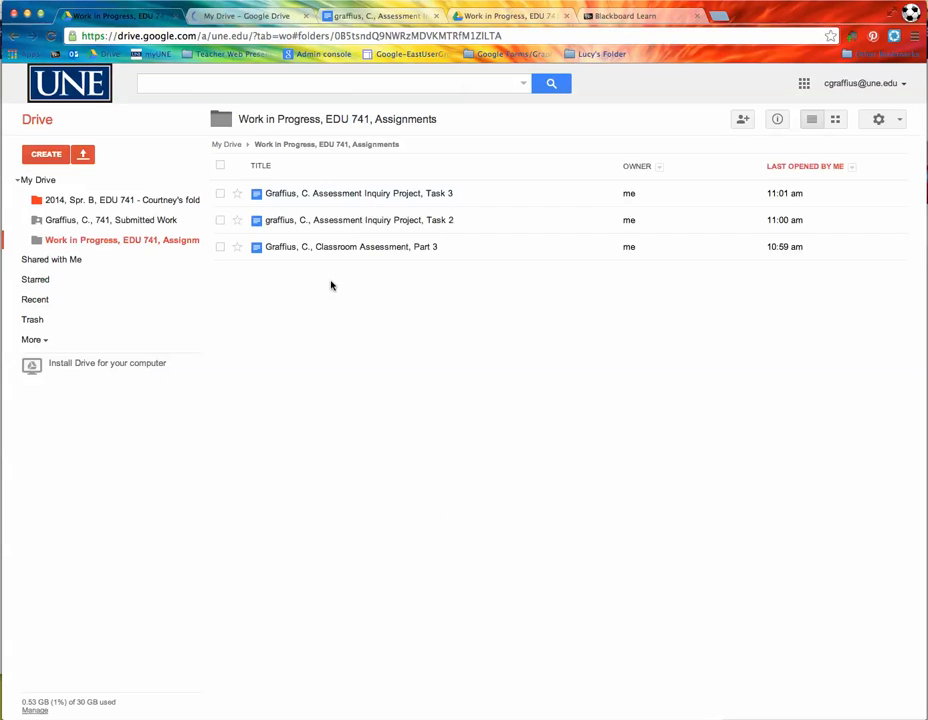
key(super+grave)
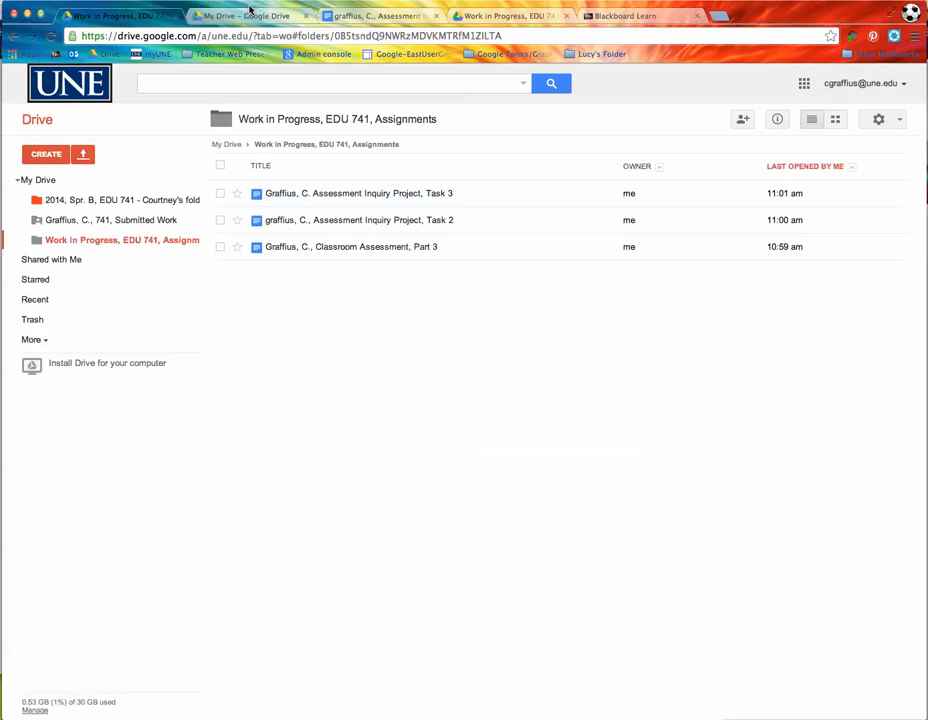
click(182, 5)
click(44, 155)
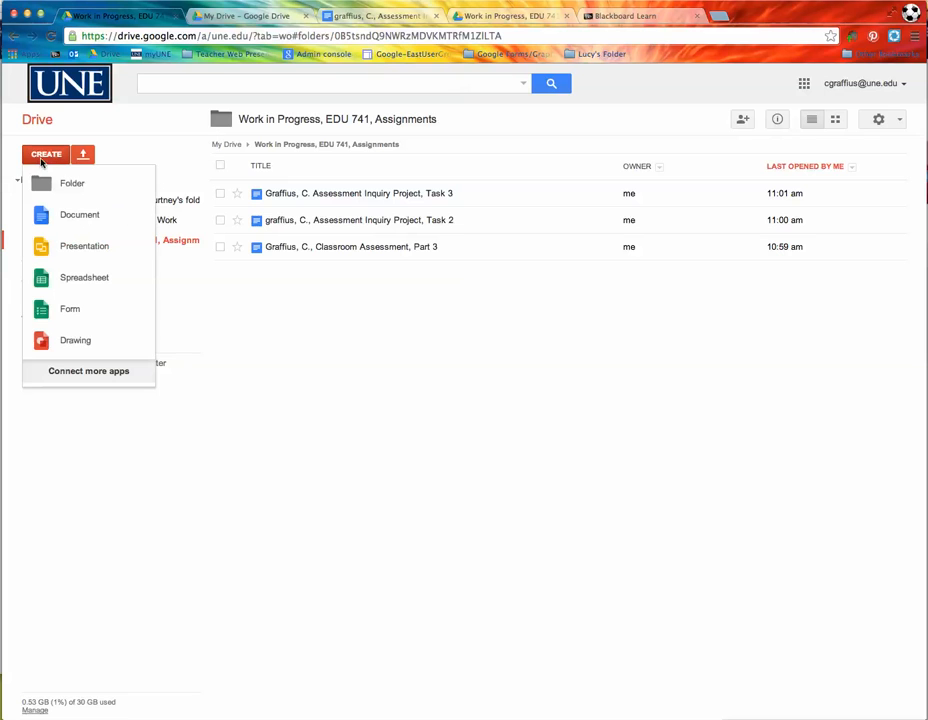
click(64, 214)
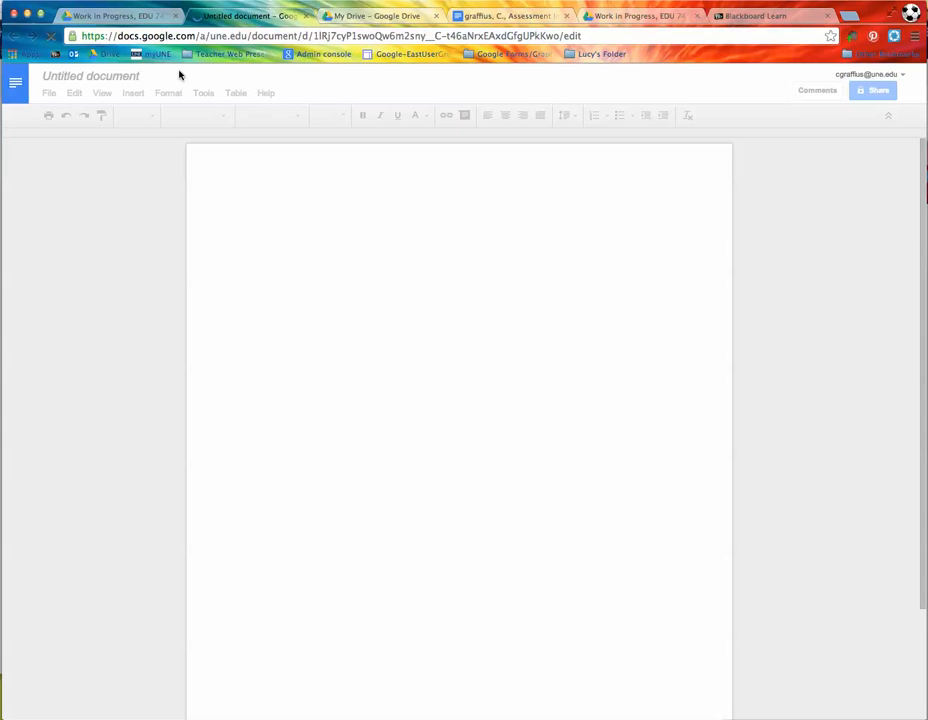
Step: Title the document with the student's surname, initial and 'Assessment Inquiry Project, task 4', then close it
click(93, 78)
click(431, 402)
key(super+a)
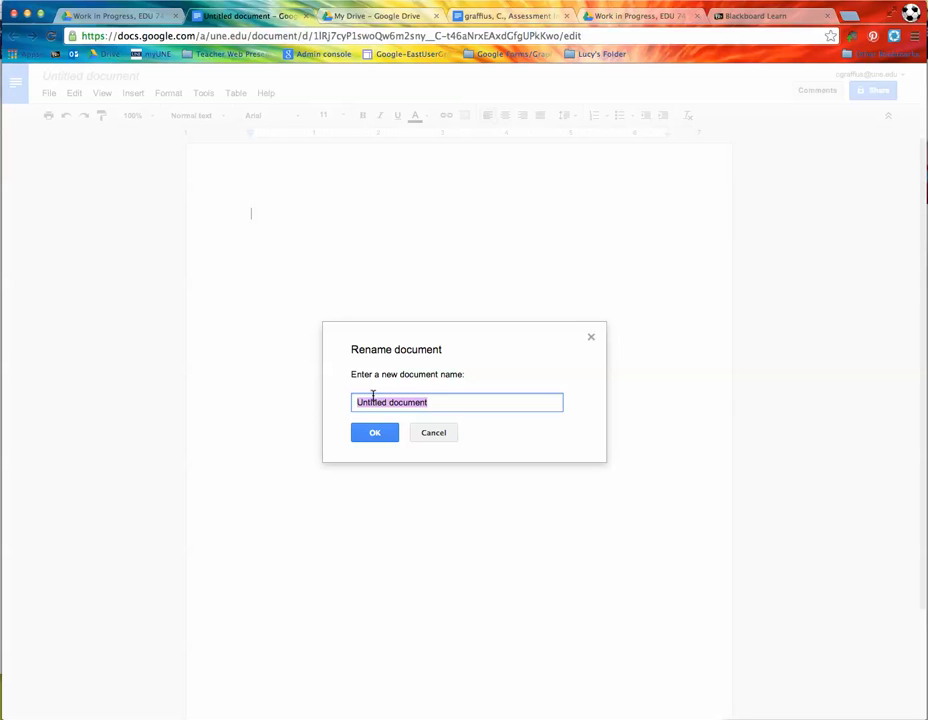
text(graffius, c., Inquiry)
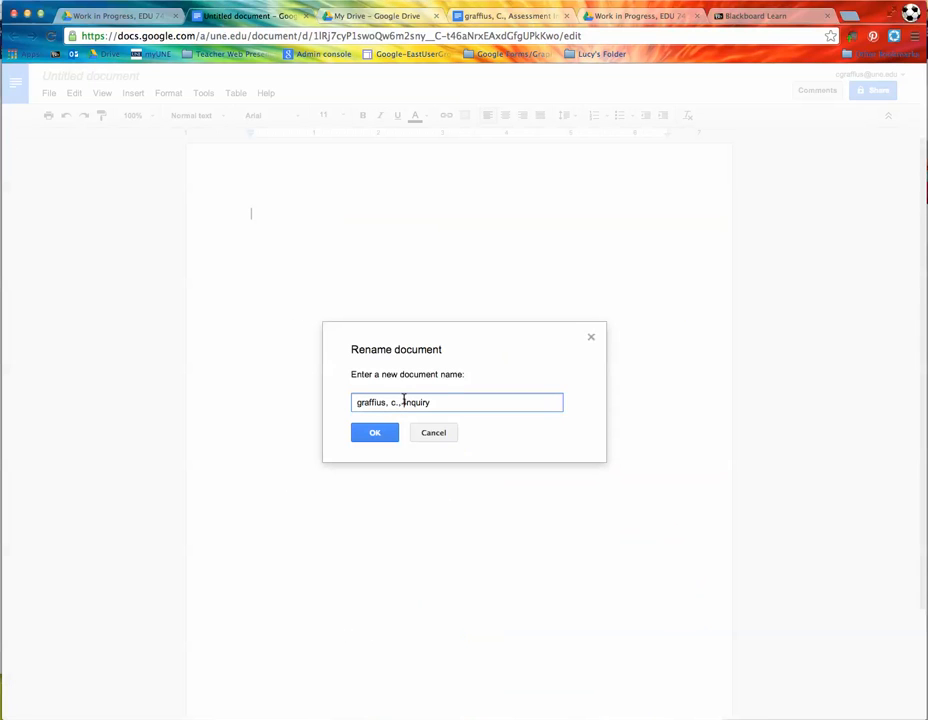
click(406, 401)
text(Assessment Inquiry Project, task 4)
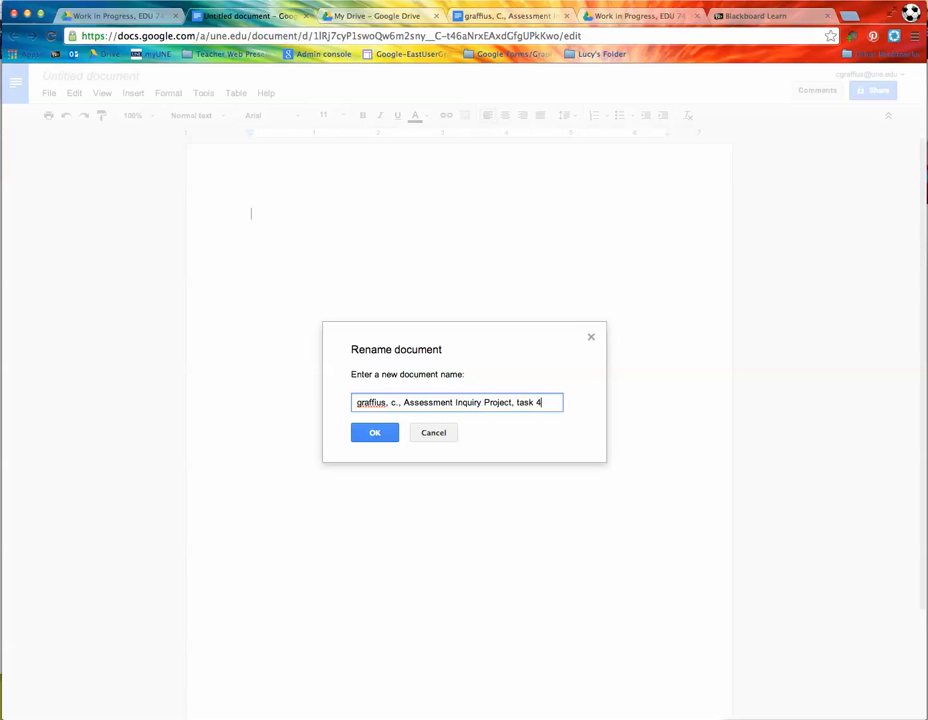
click(375, 433)
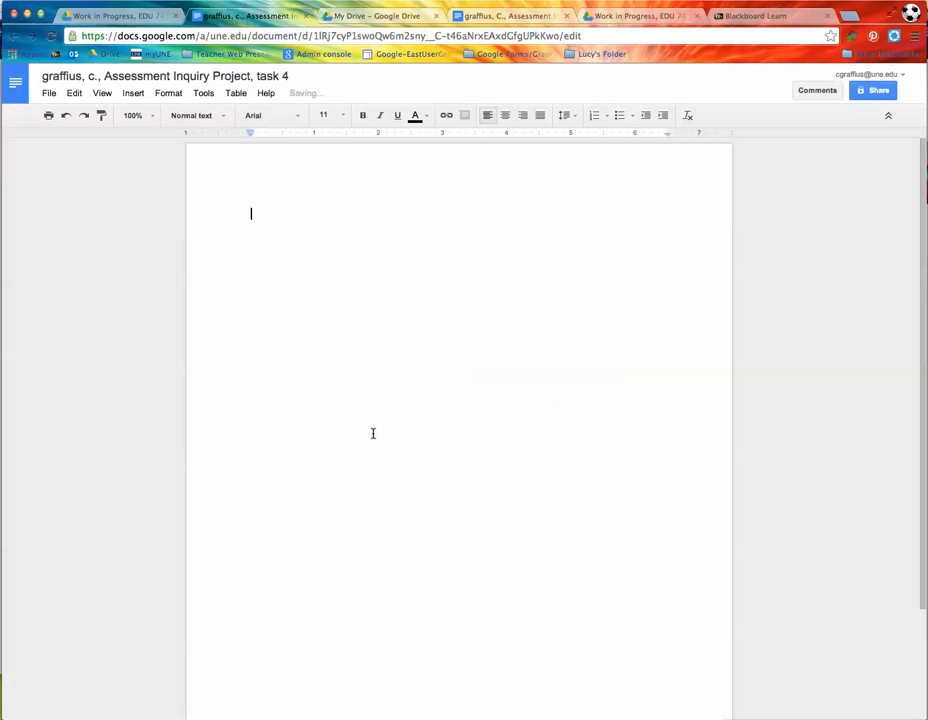
click(234, 232)
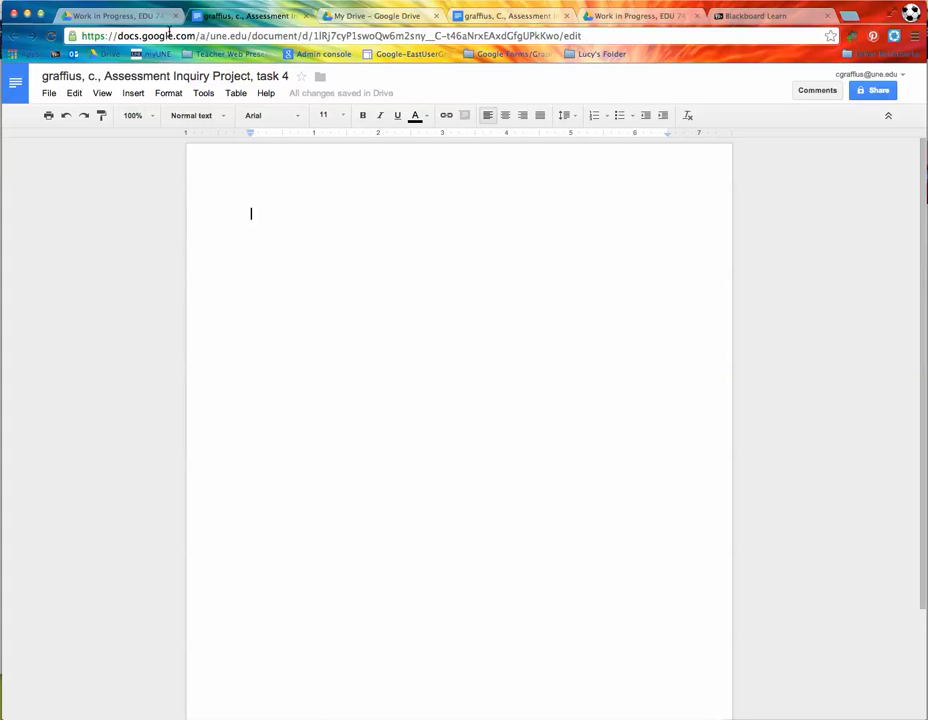
click(305, 16)
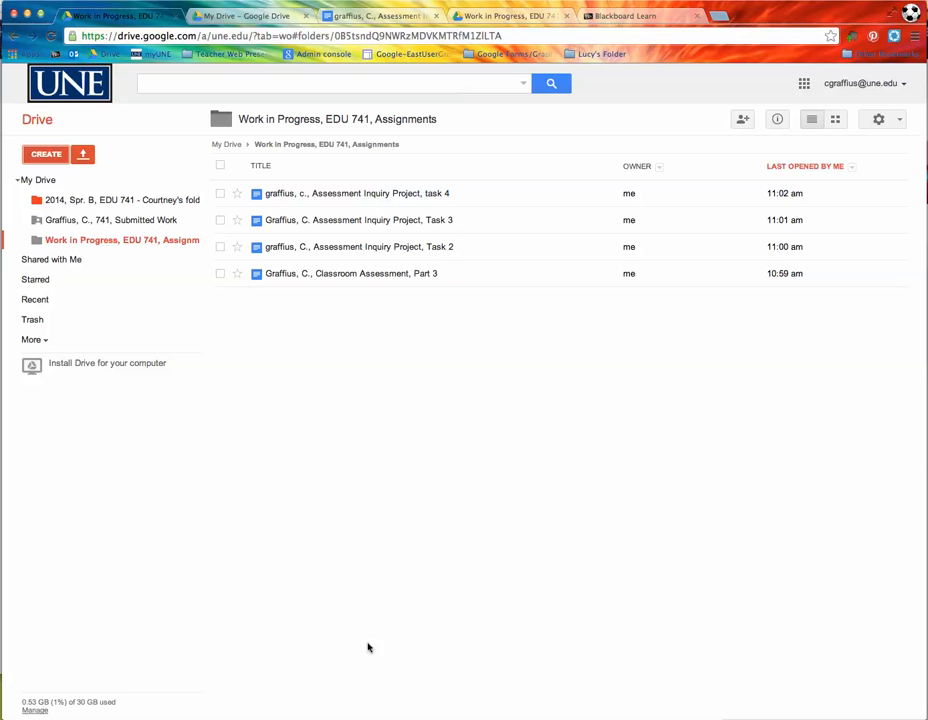
key(super+grave)
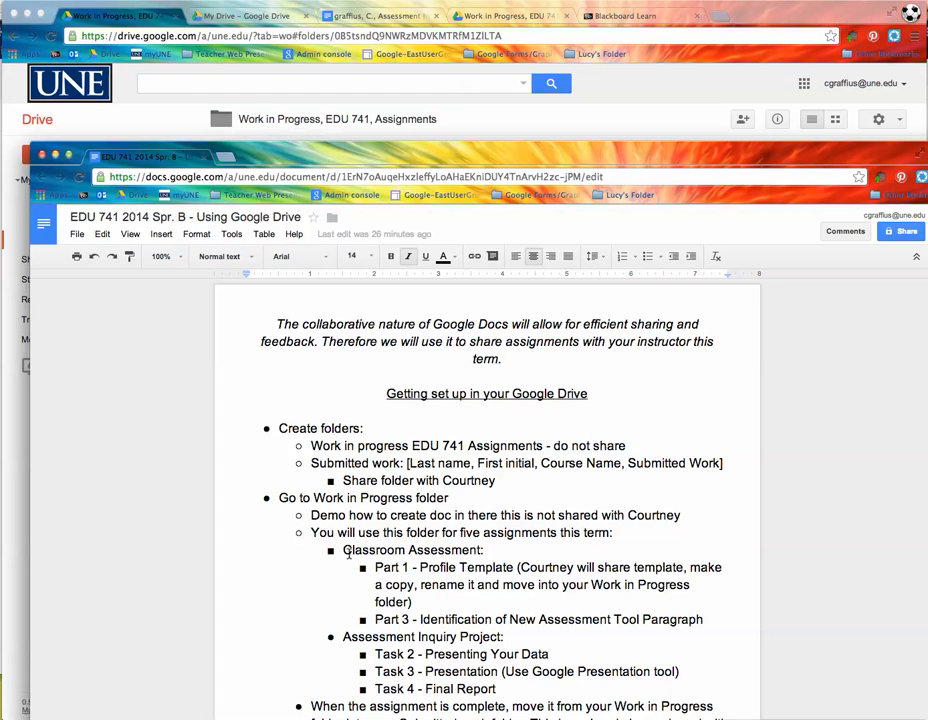
drag(375, 567, 510, 588)
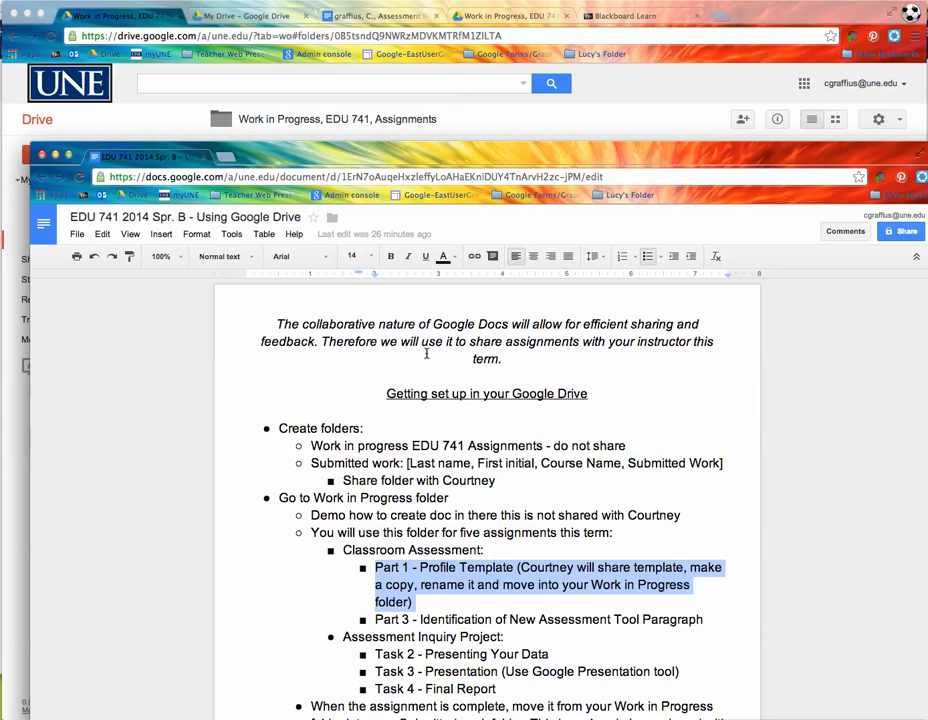
click(168, 118)
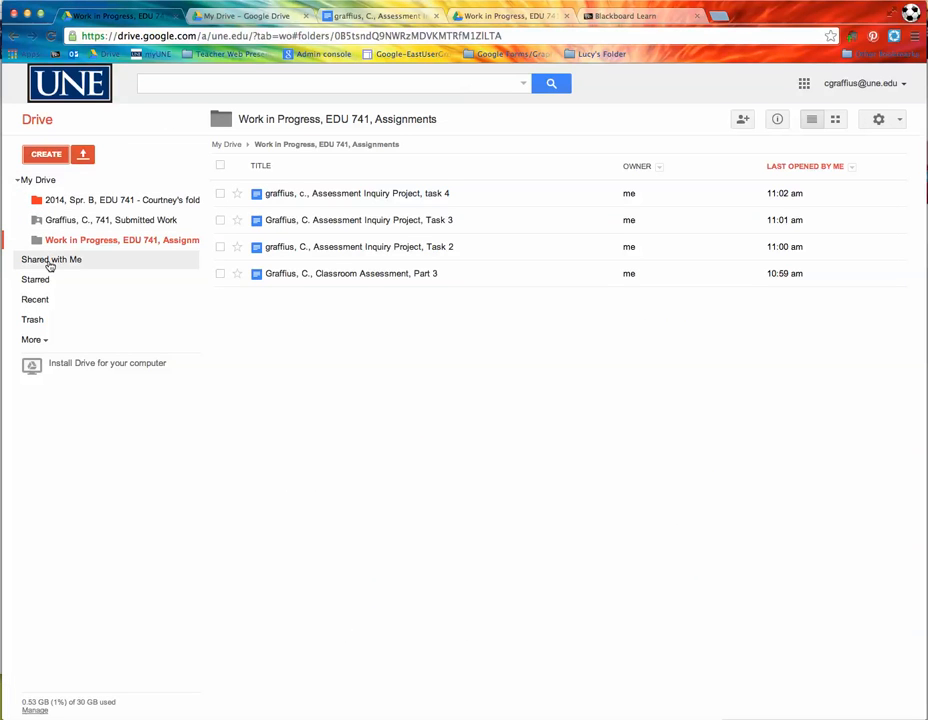
Step: Find the 'test' file under Shared with Me and open it to the visits-recorded notice
click(50, 262)
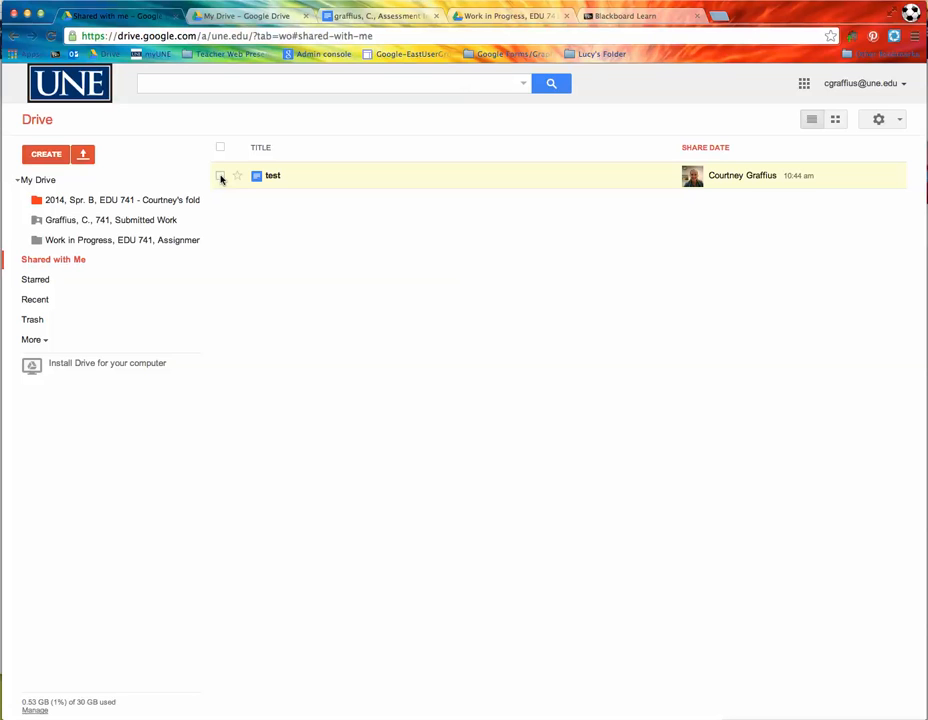
click(221, 176)
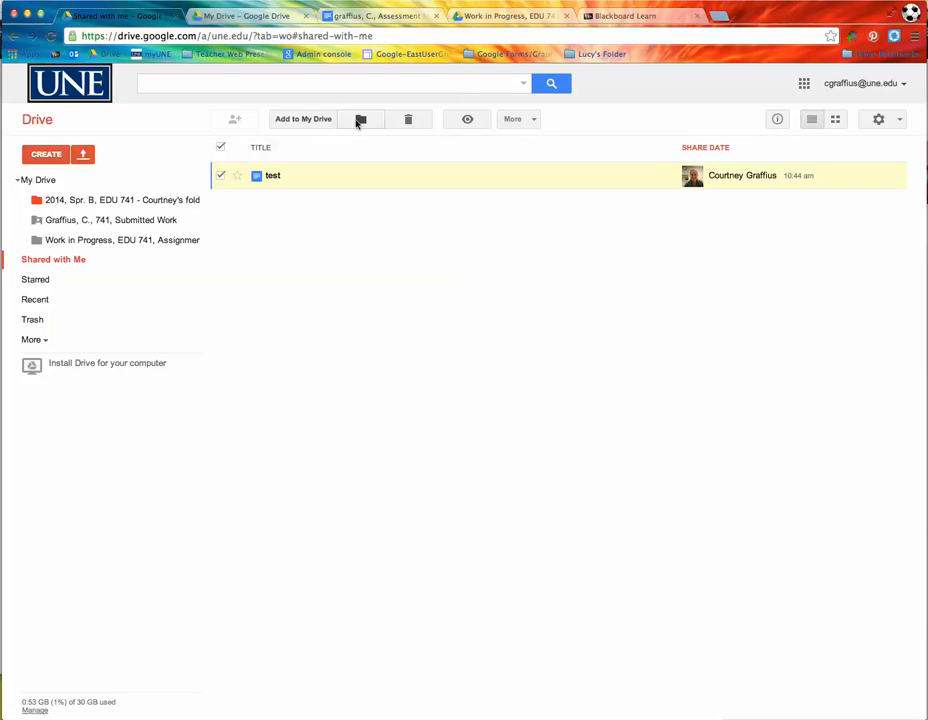
click(359, 120)
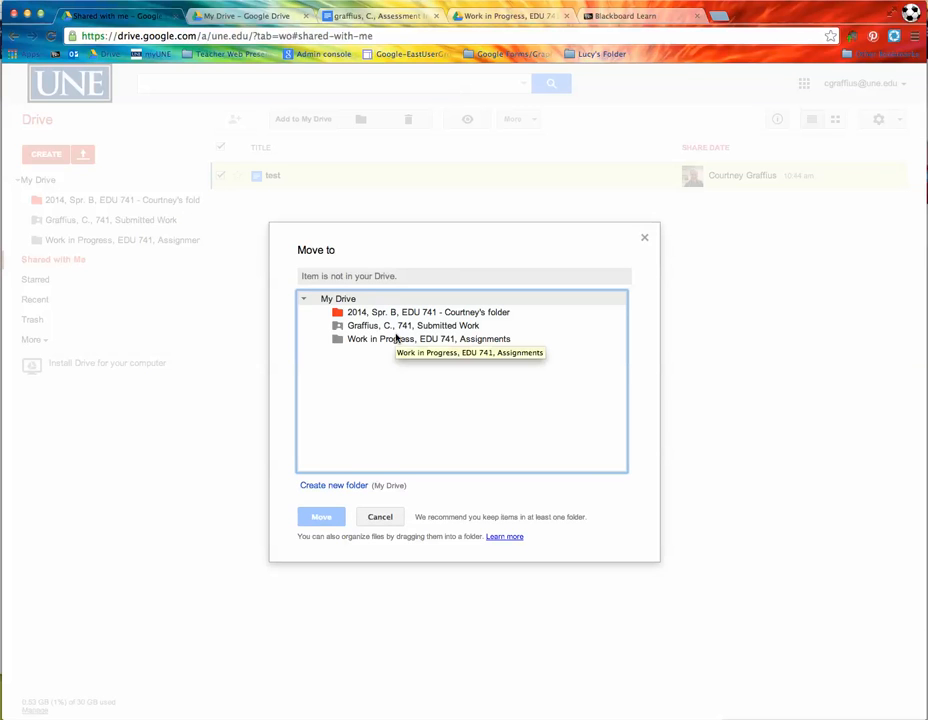
click(378, 518)
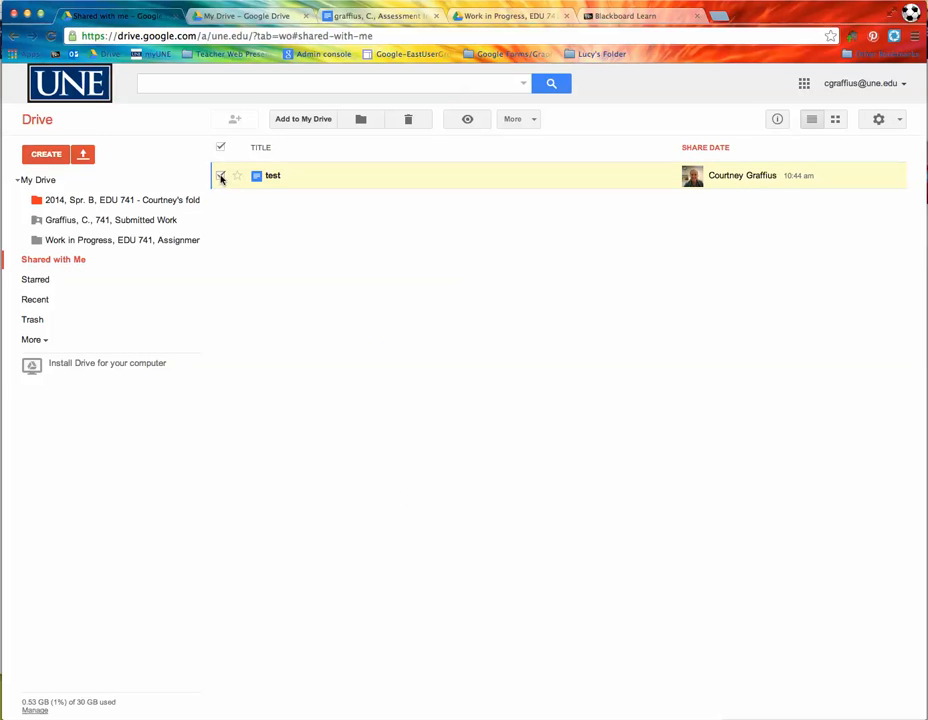
click(221, 176)
click(272, 177)
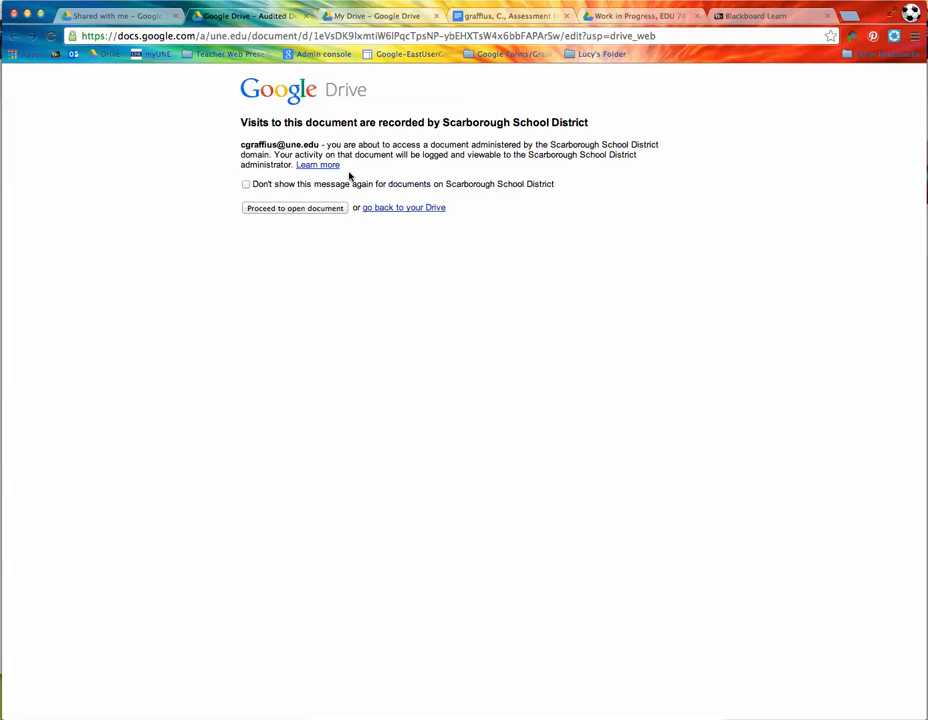
Step: Copy the 'test' document under the student's surname and initial, then close the original
click(268, 208)
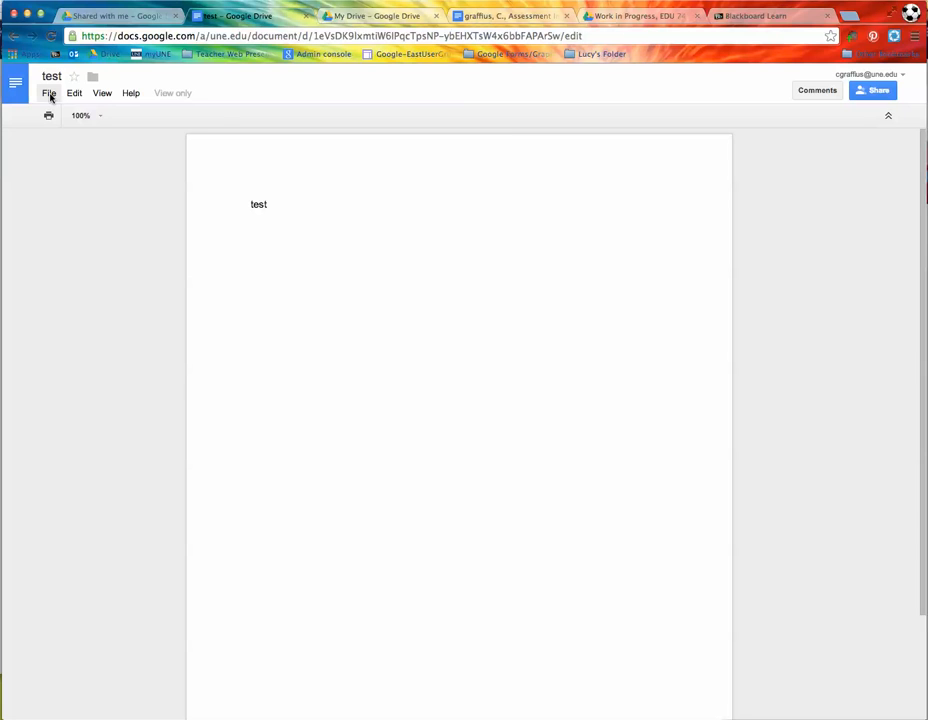
click(50, 94)
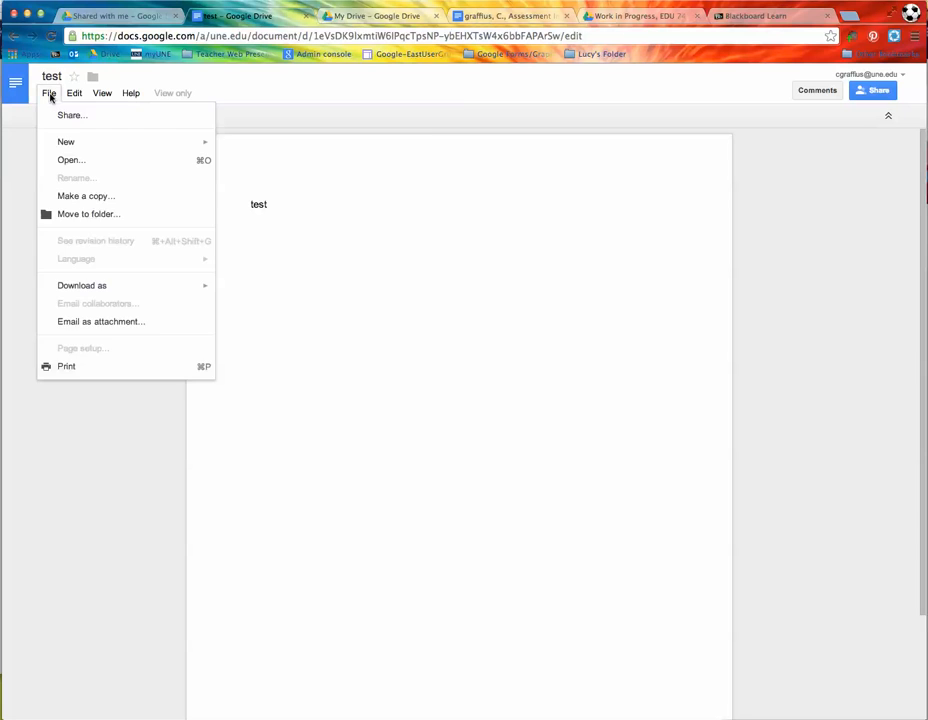
click(78, 197)
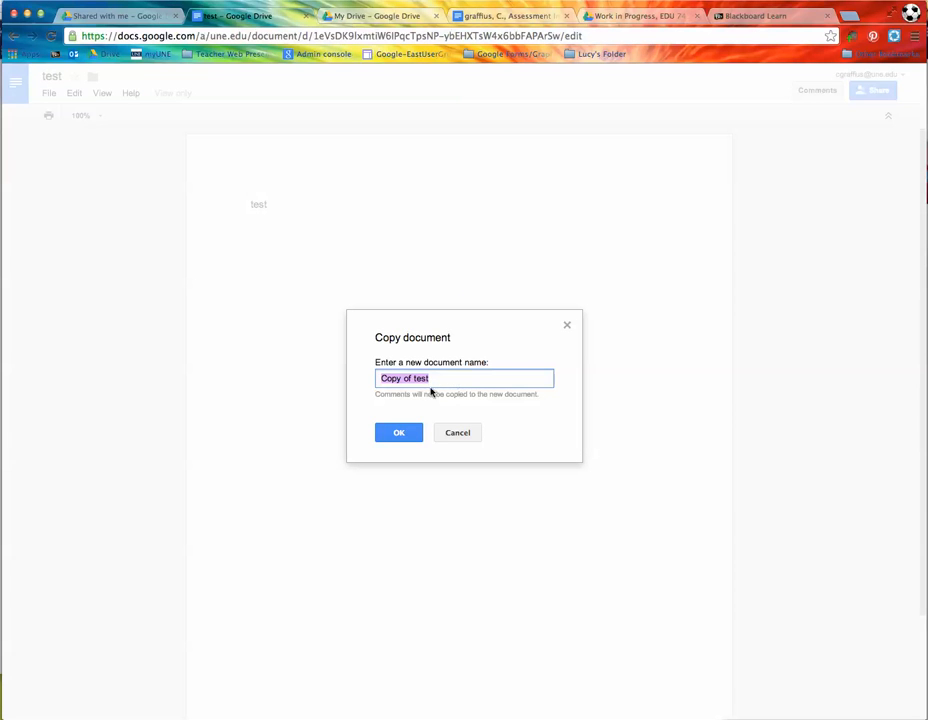
drag(414, 378, 368, 381)
text(Graffius, C.)
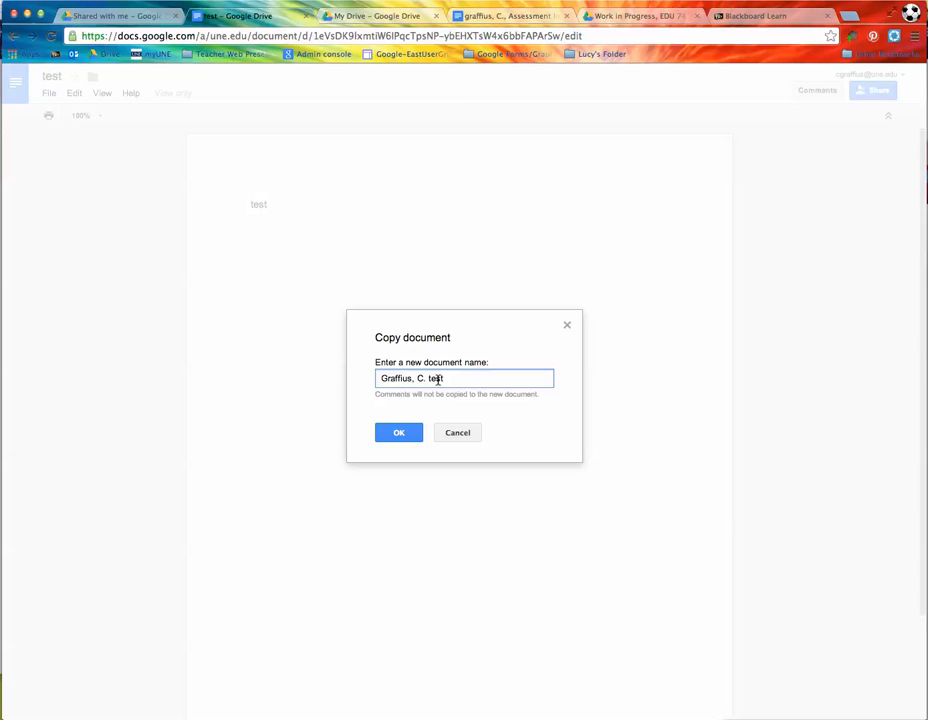
click(400, 432)
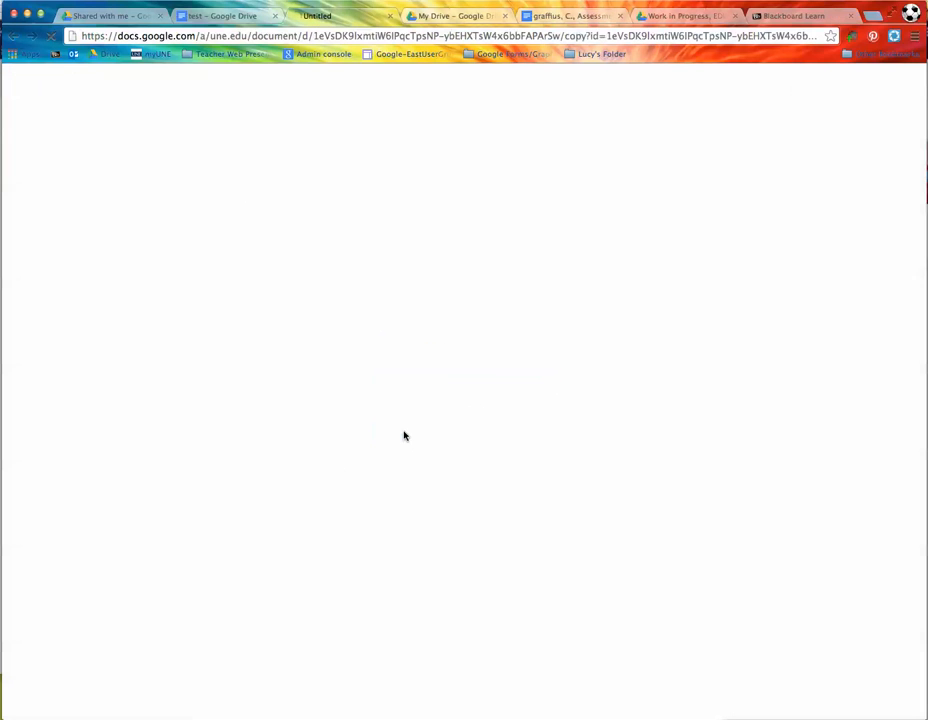
click(275, 16)
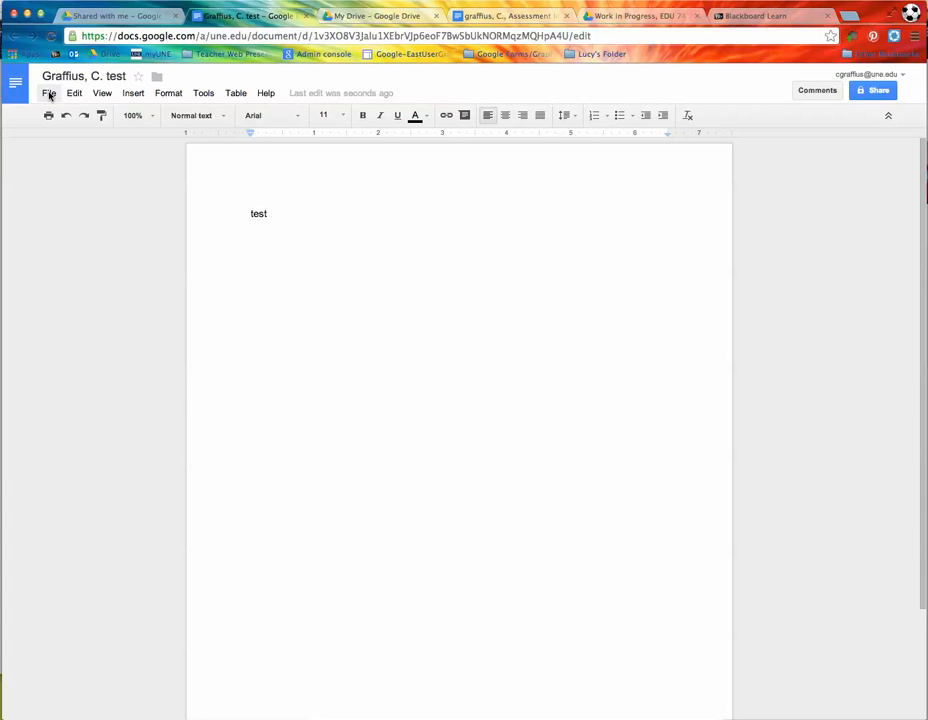
Step: Move the renamed copy into Work in Progress, EDU 741, Assignments and close its tab
click(49, 95)
click(69, 215)
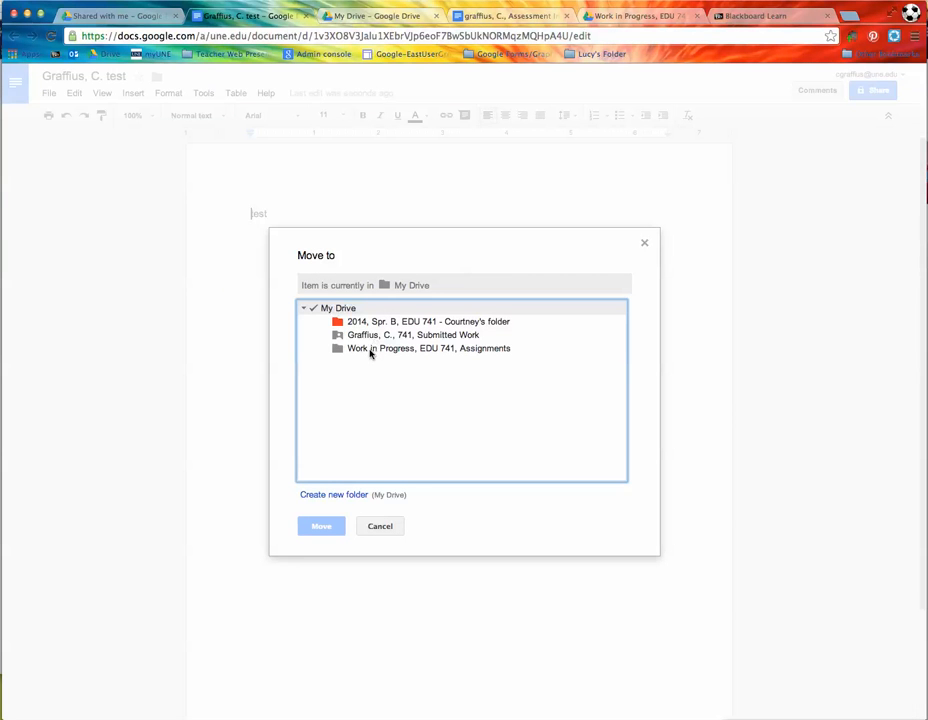
click(370, 350)
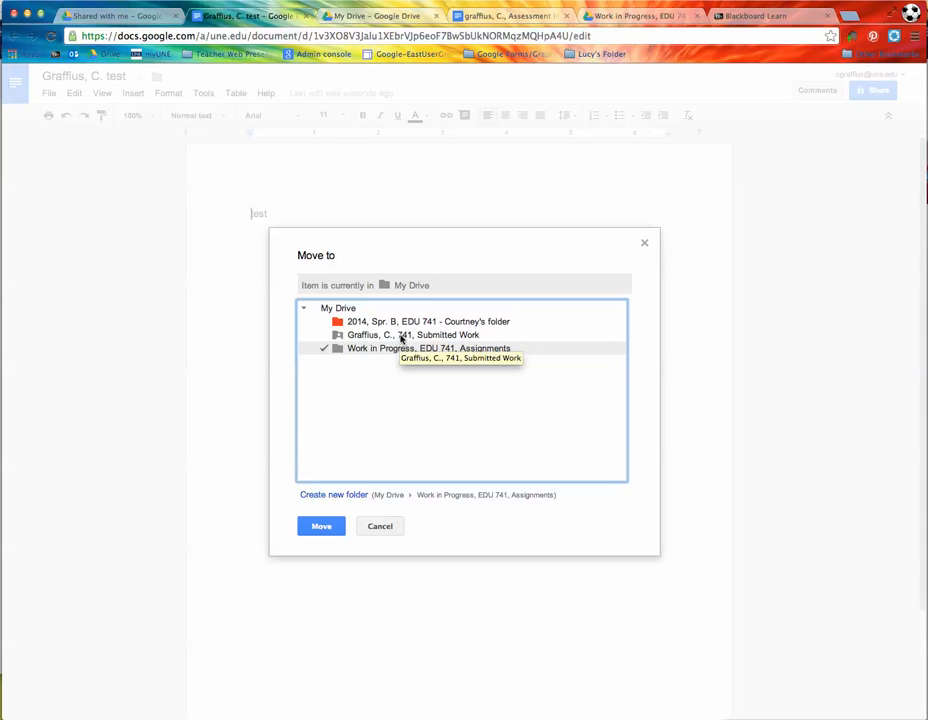
click(321, 526)
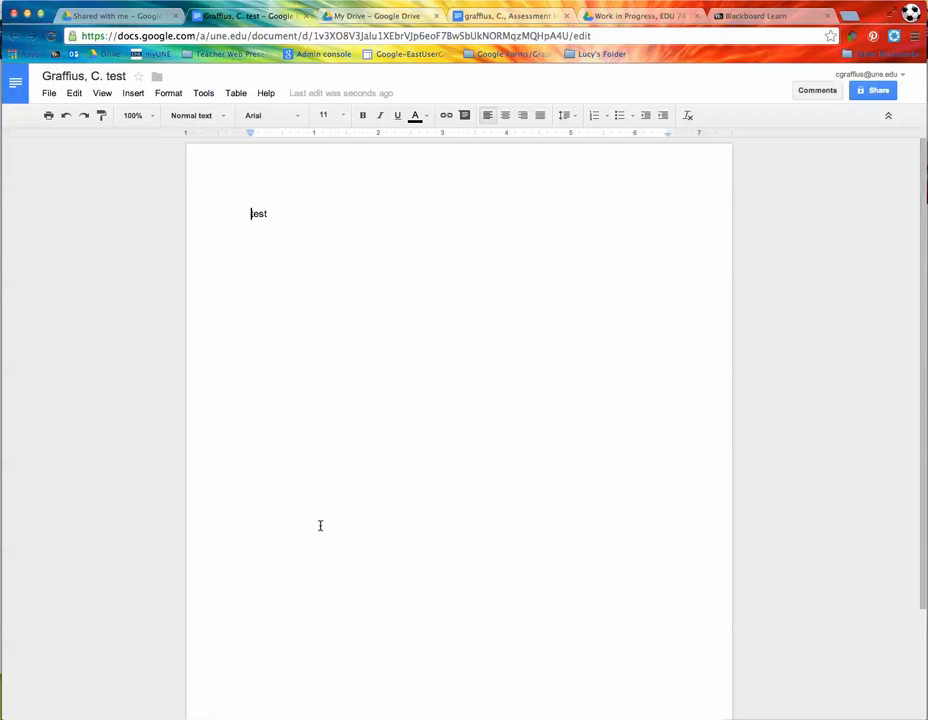
click(307, 19)
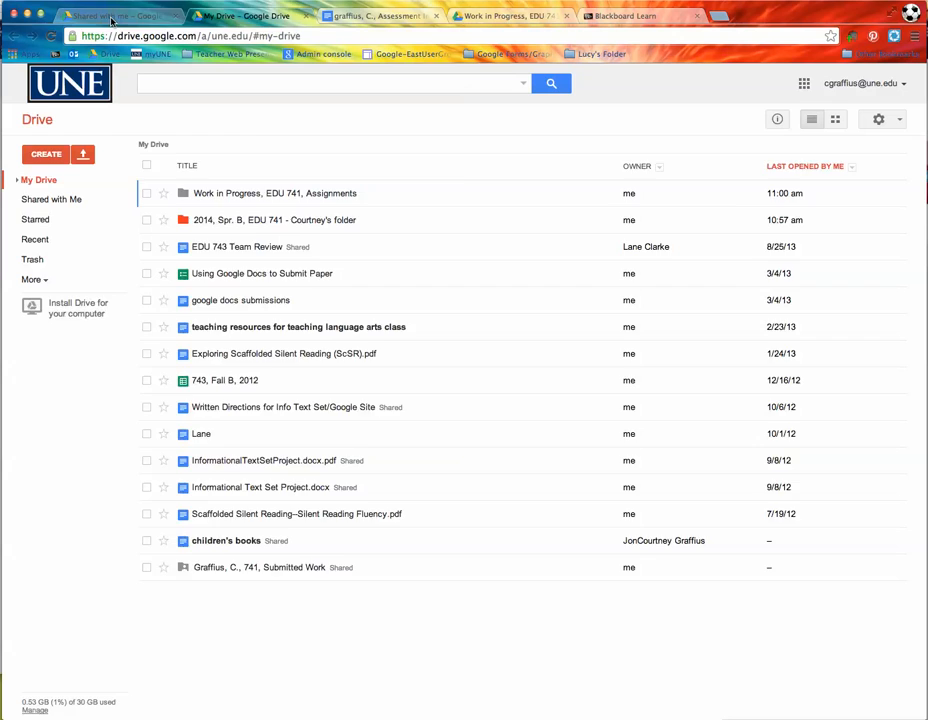
Step: Trash the original test file under Shared with Me, then go to the Work in Progress, EDU 741, Assignments folder
click(112, 20)
click(220, 176)
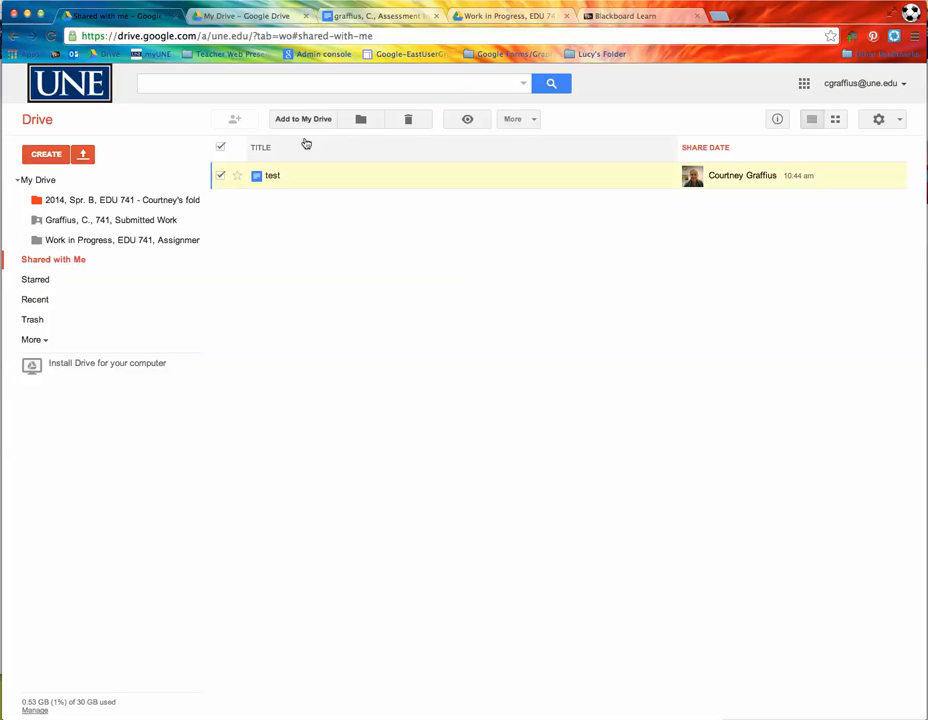
click(408, 120)
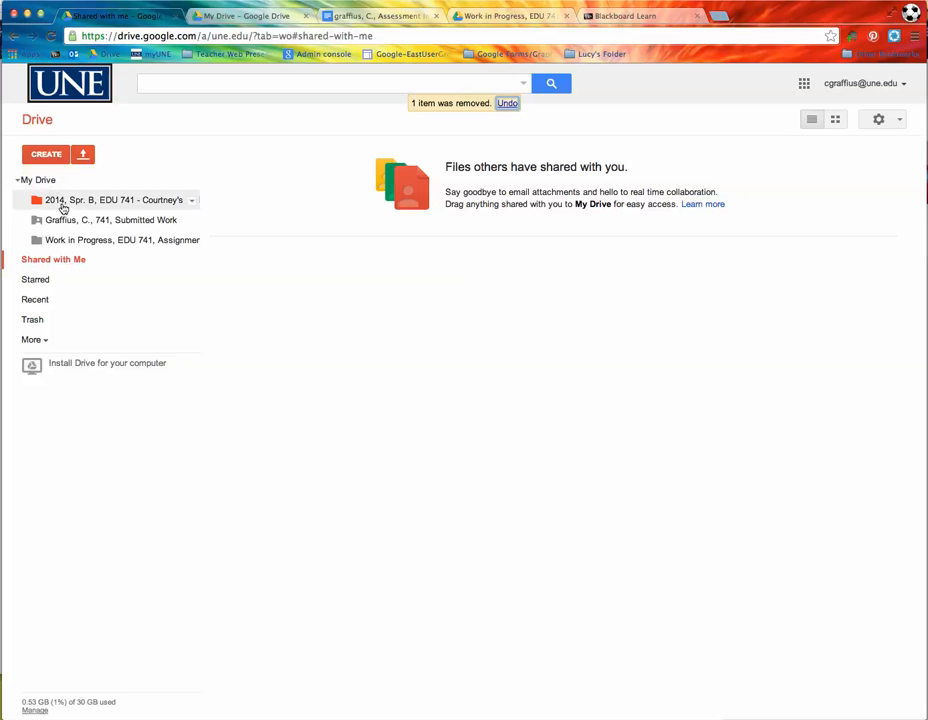
click(91, 242)
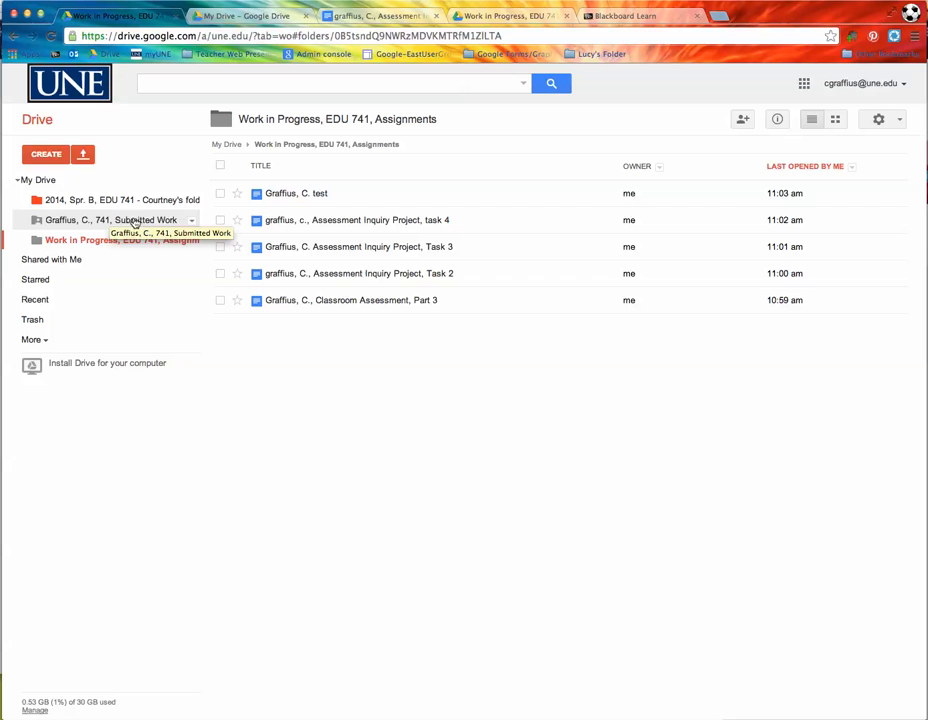
Step: Move the renamed test copy into the shared Submitted Work folder and open that folder
click(220, 195)
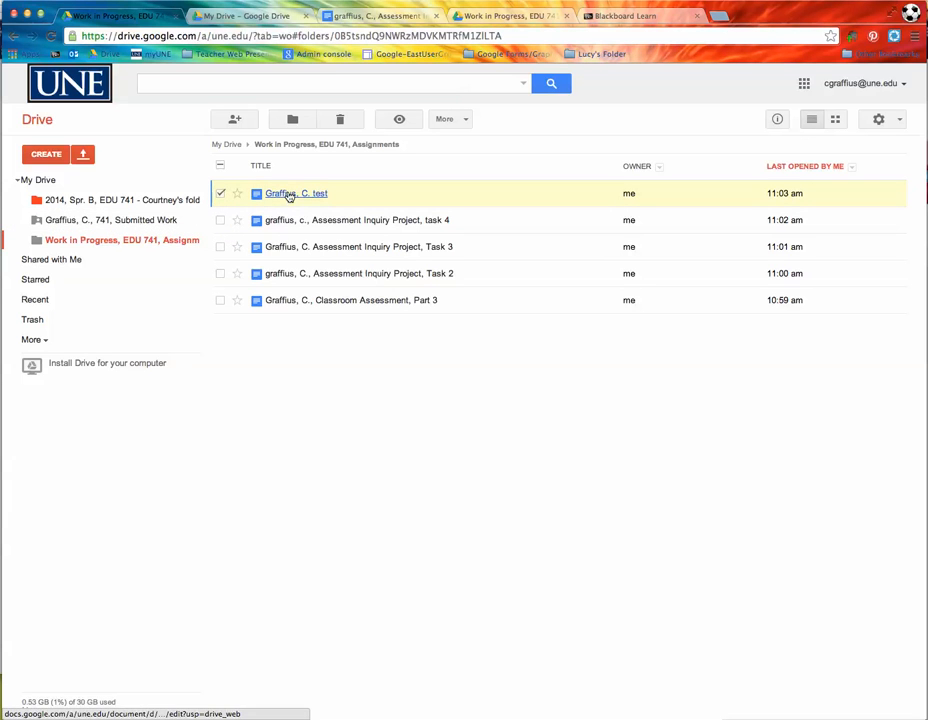
click(292, 120)
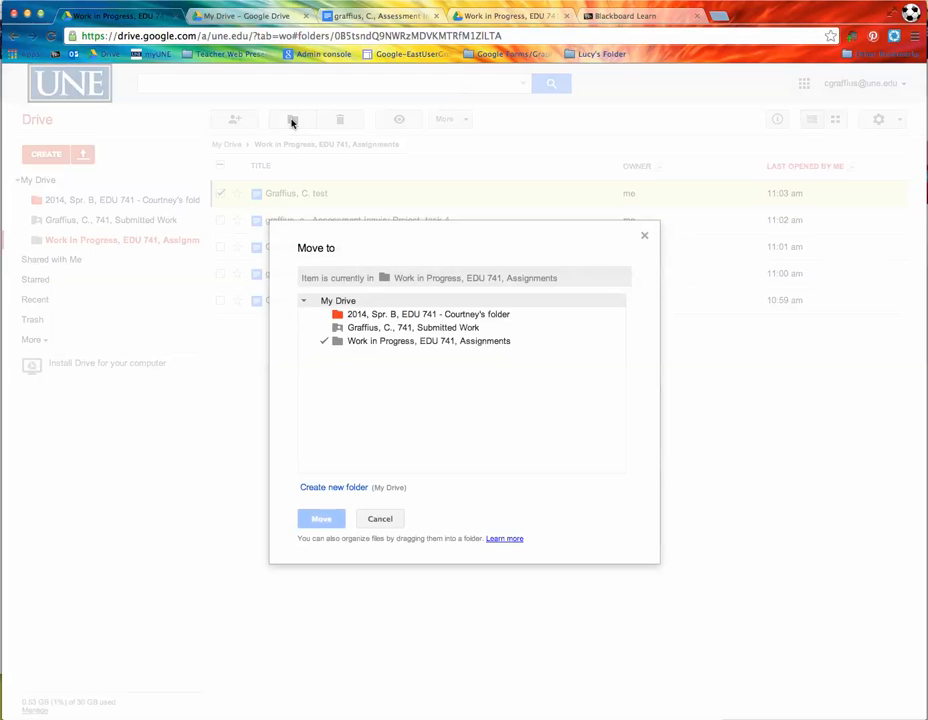
click(367, 329)
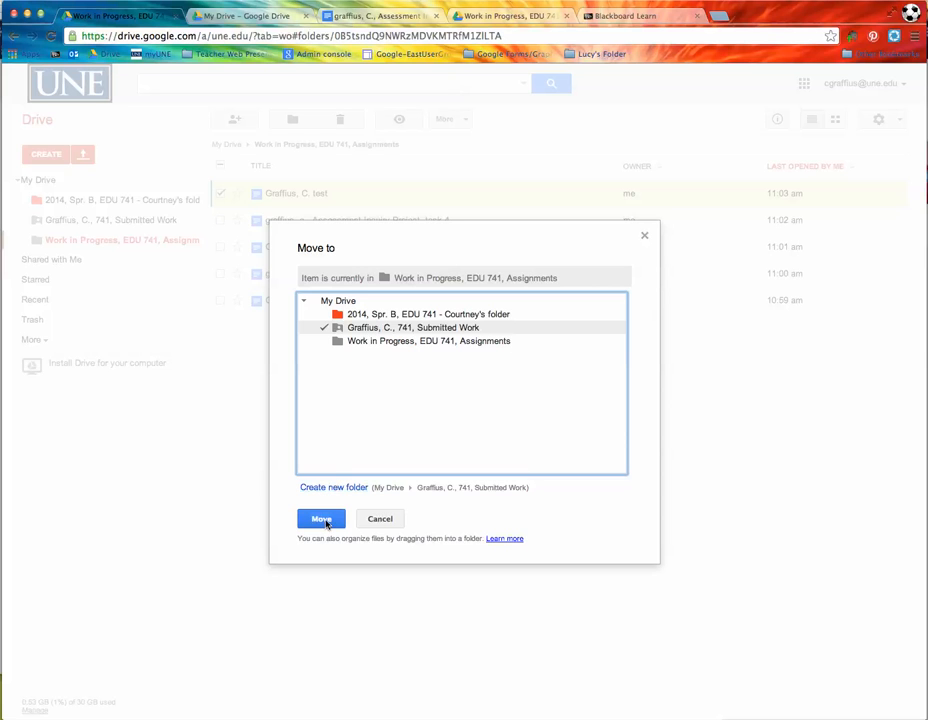
click(321, 519)
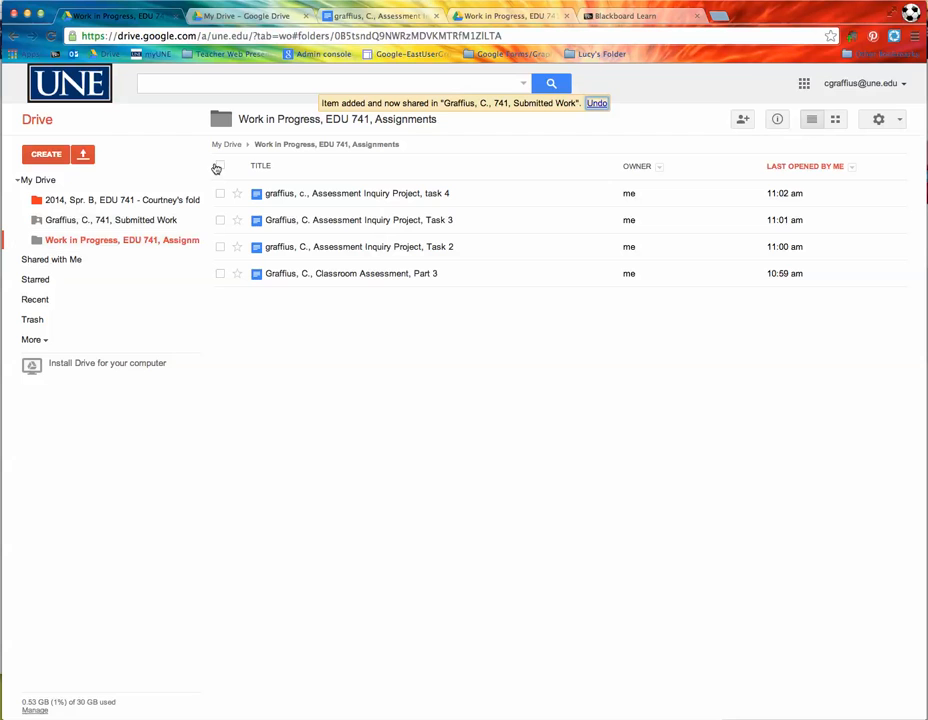
click(113, 221)
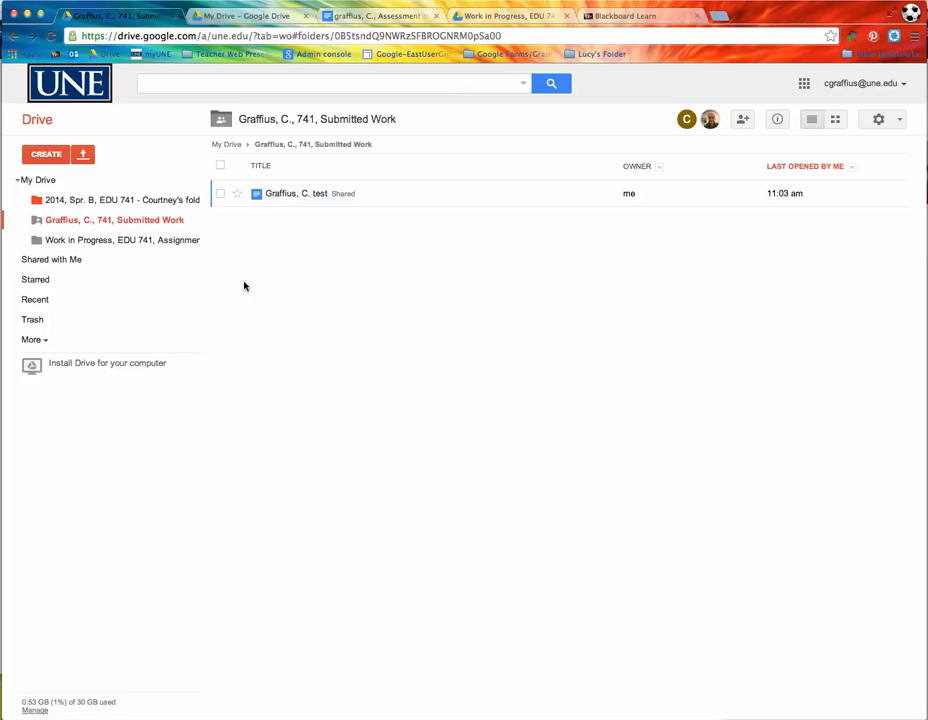
Step: Add the comment 'Great work!' on the word 'test' in the submitted copy, then close it
click(280, 194)
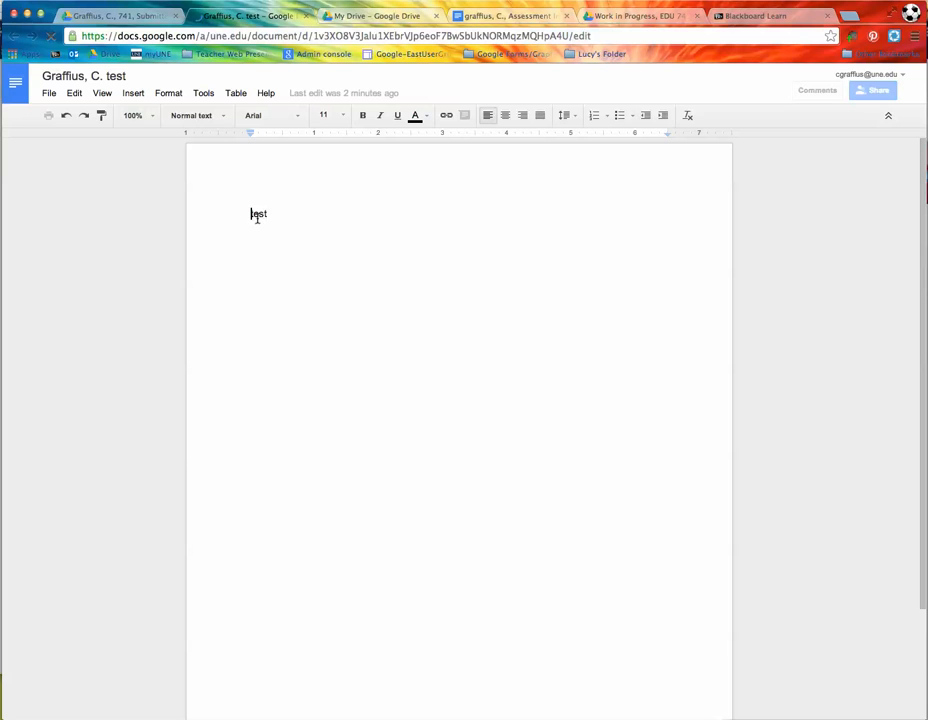
double_click(268, 213)
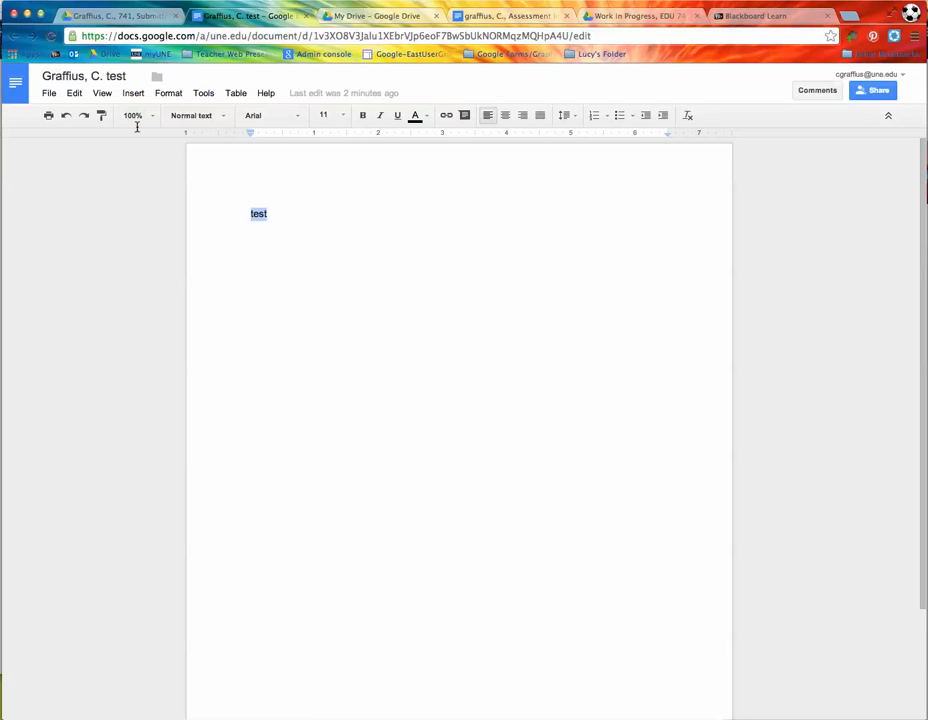
click(134, 93)
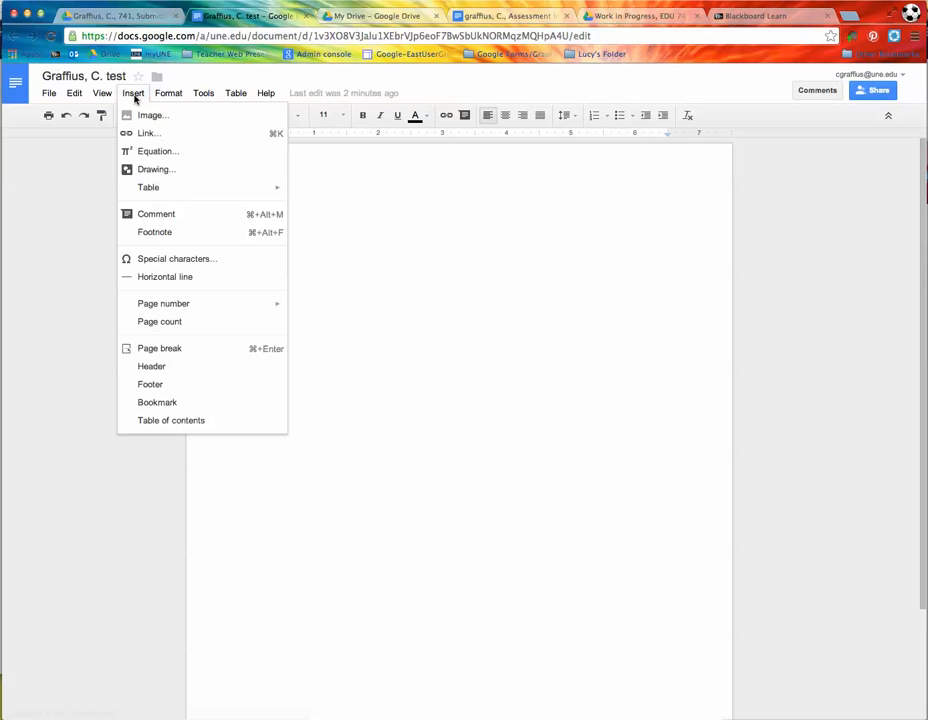
click(160, 214)
text(Great work!)
click(742, 278)
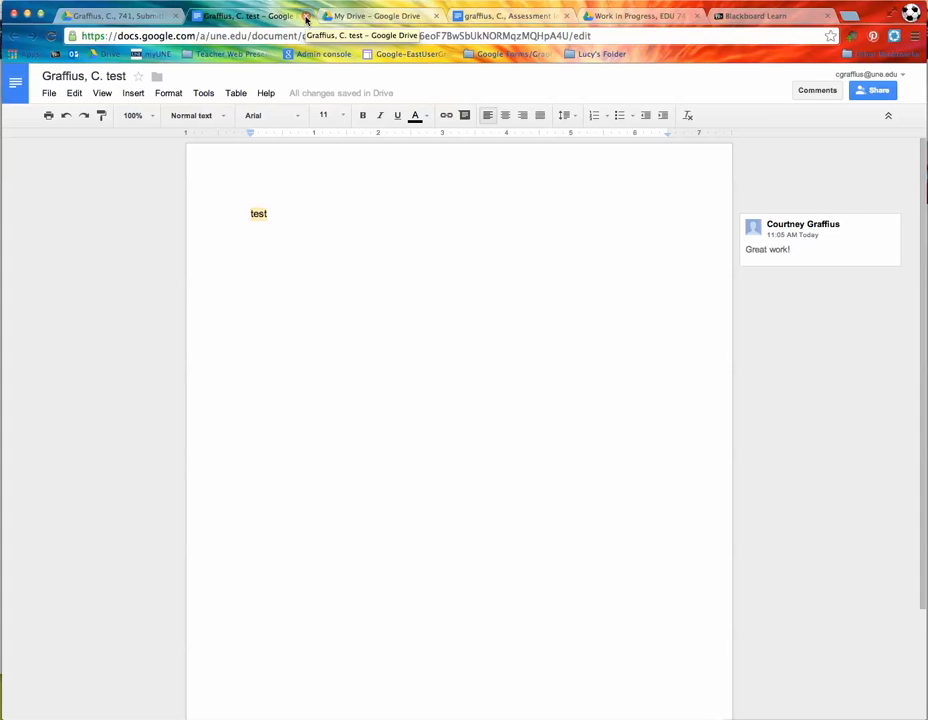
click(307, 18)
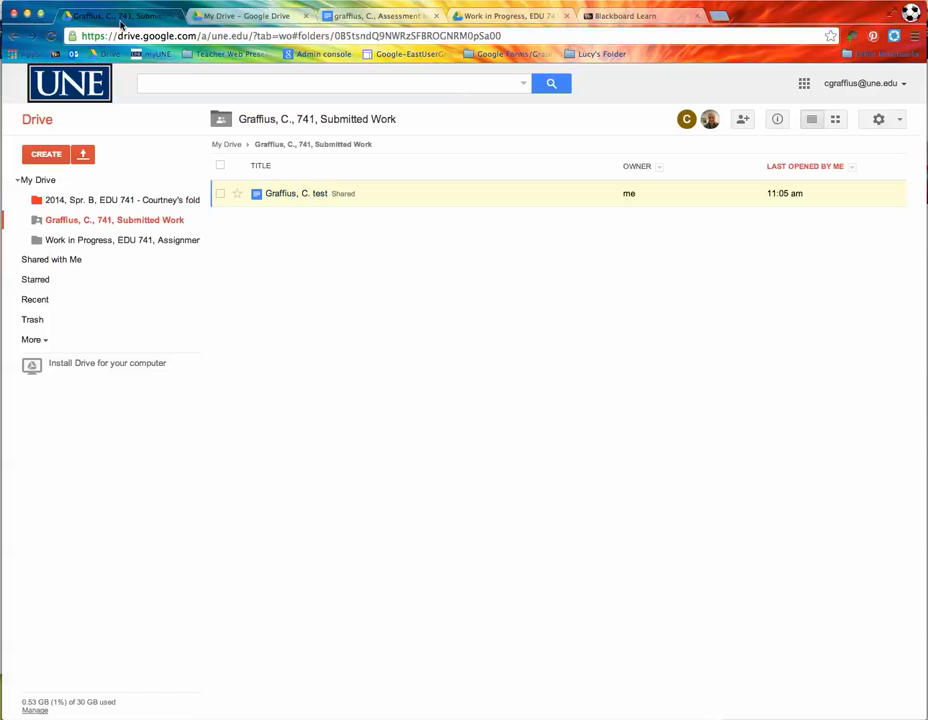
Step: Reopen the submitted test copy and copy its link from the Share settings
click(305, 195)
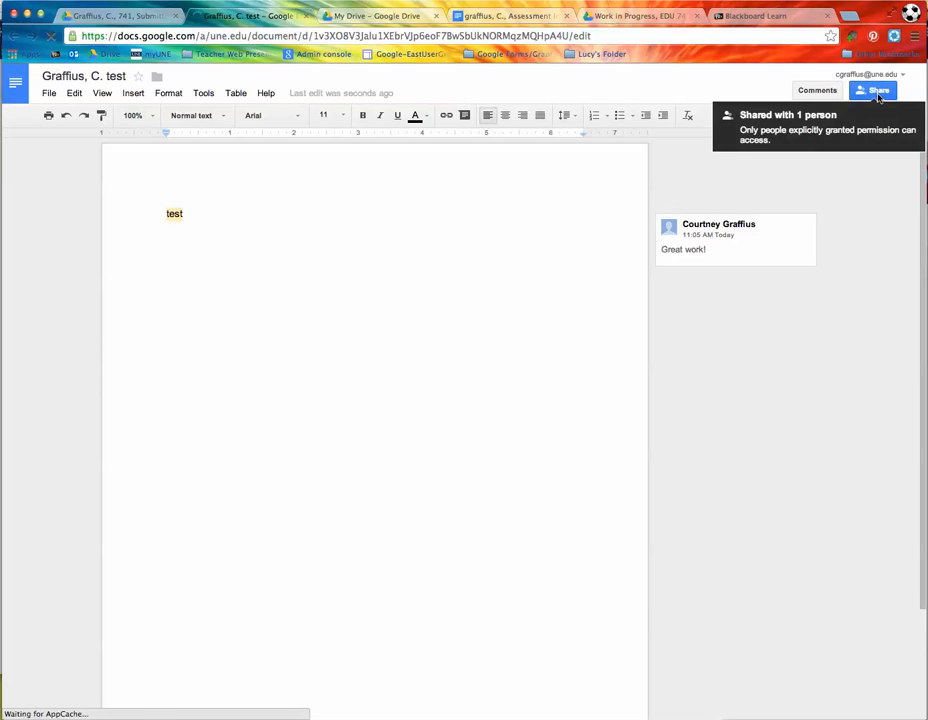
click(878, 91)
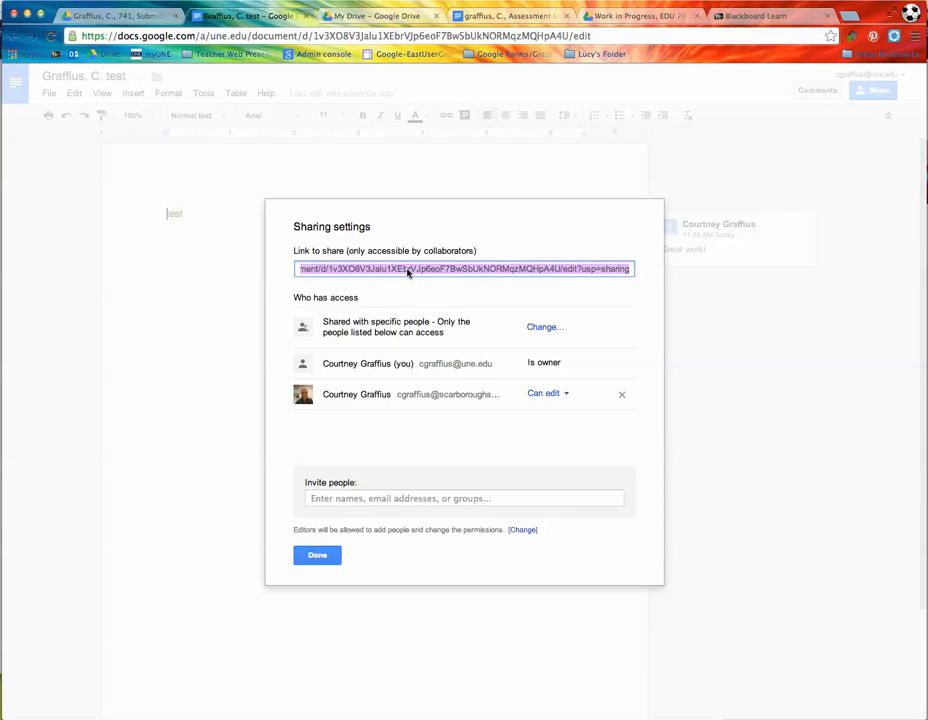
click(335, 557)
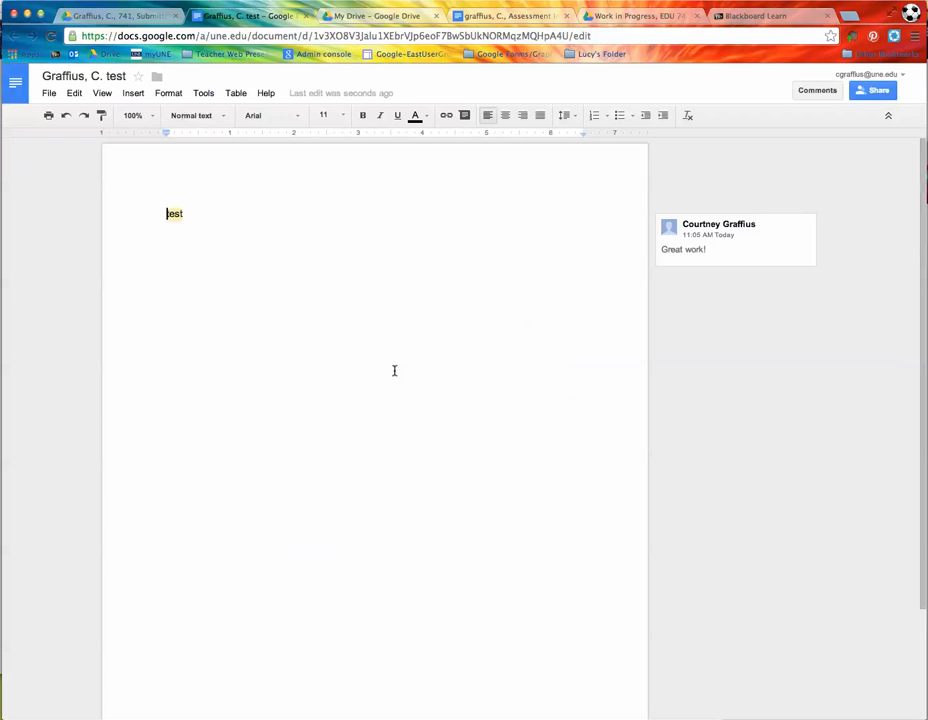
Step: Review the Blackboard Learn Submit Assignments page, then return to the EDU 741 2014 Spr. B - Using Google Drive instructions
click(728, 17)
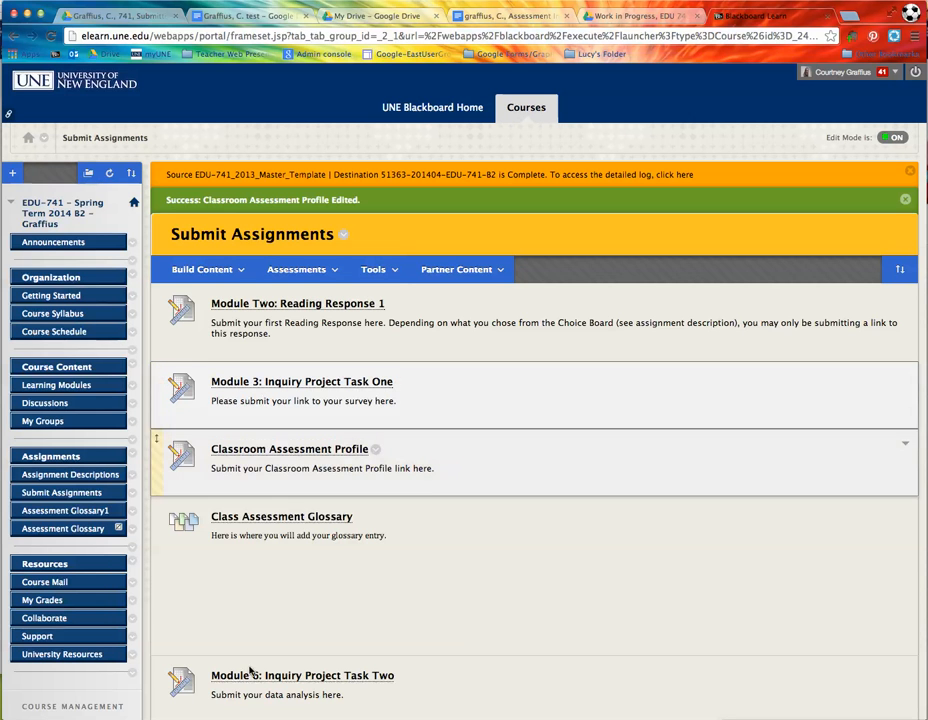
key(super+grave)
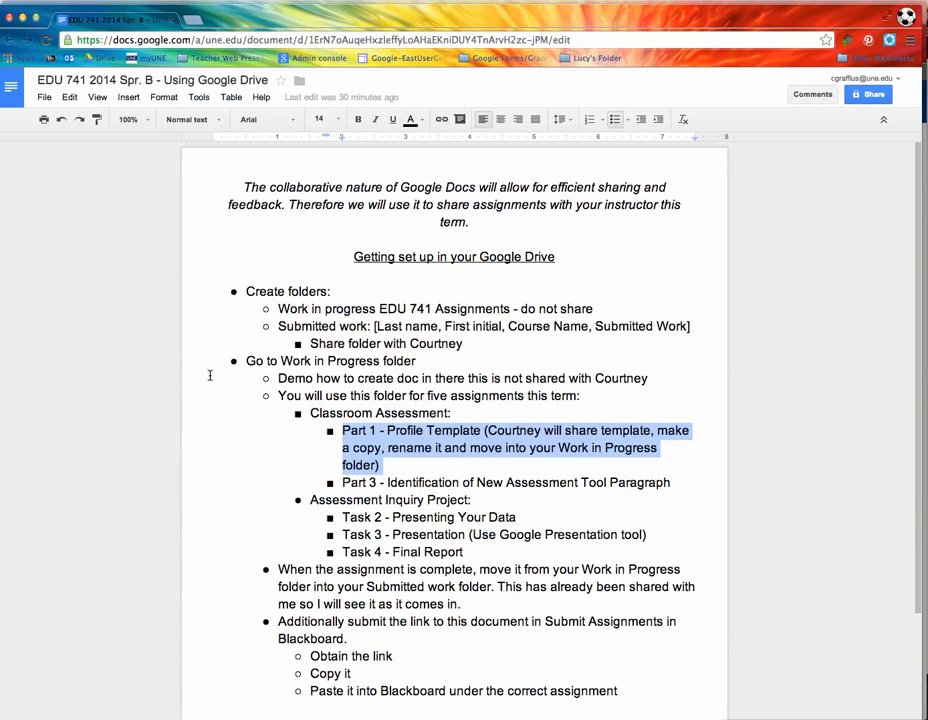
click(178, 380)
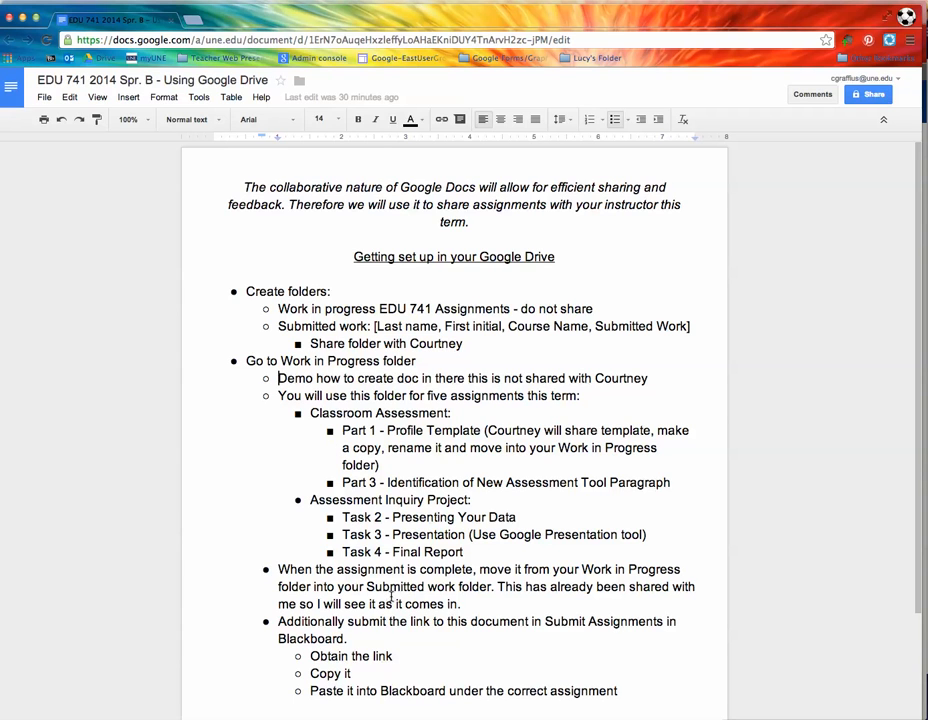
scroll(408, 596, down, 1)
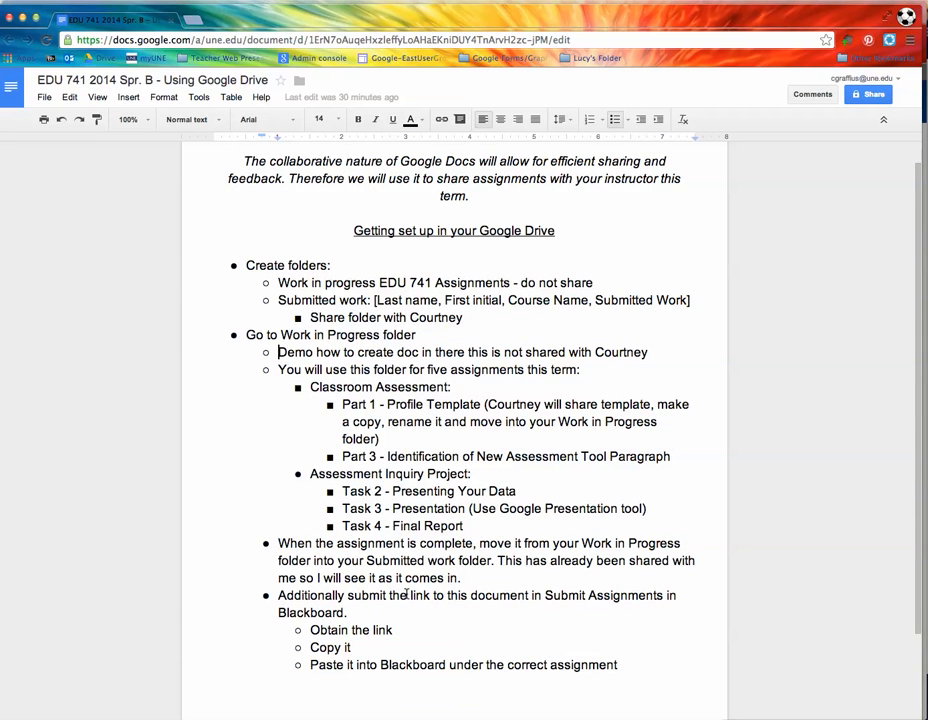
scroll(406, 595, down, 1)
scroll(406, 595, down, 1)
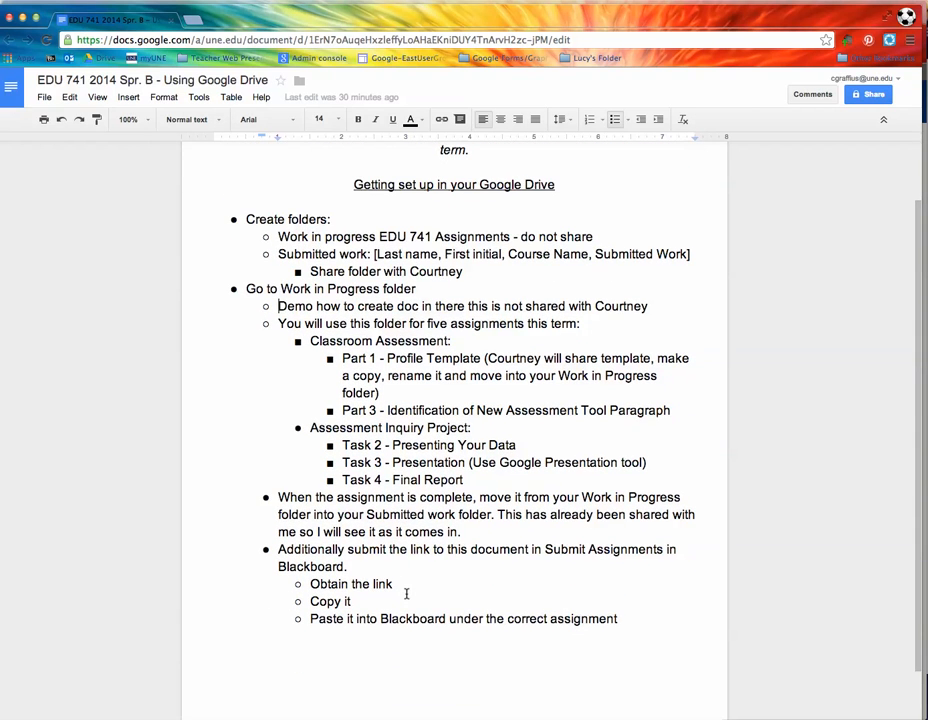